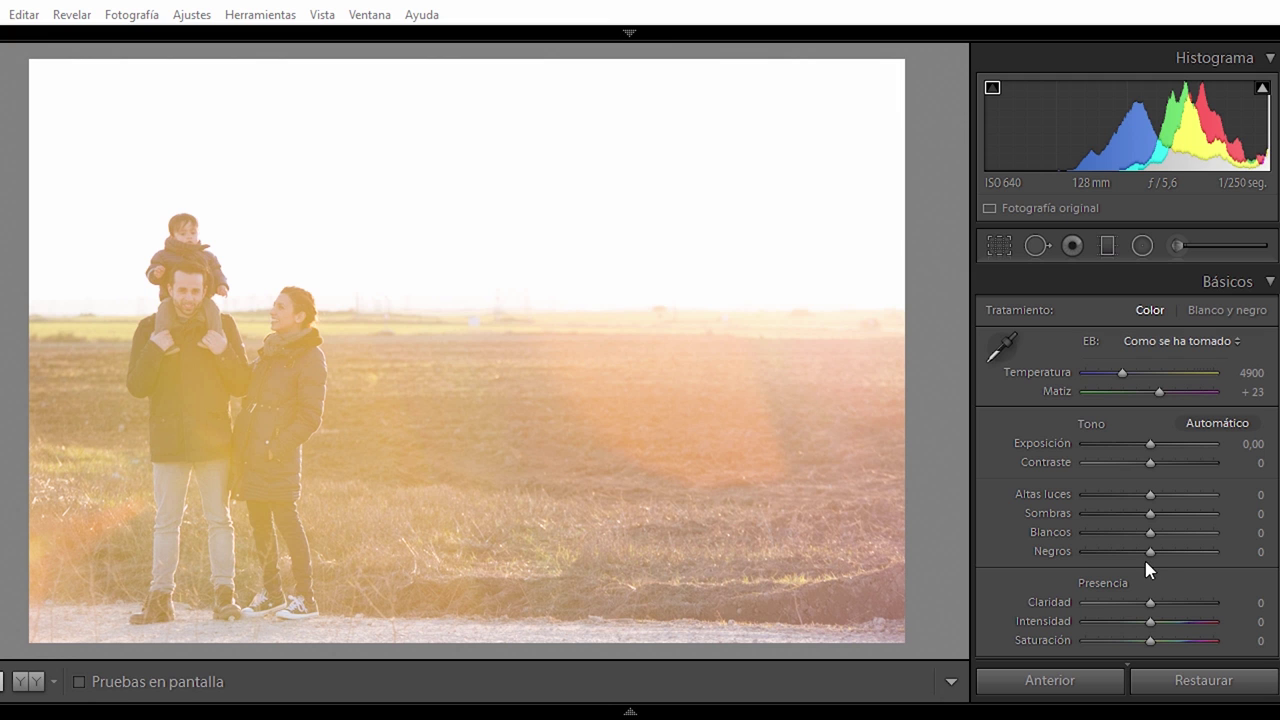
- Deepen Negros to −71 and inspect the couple's faces up close
left_click_drag(1150, 551, 1106, 565)
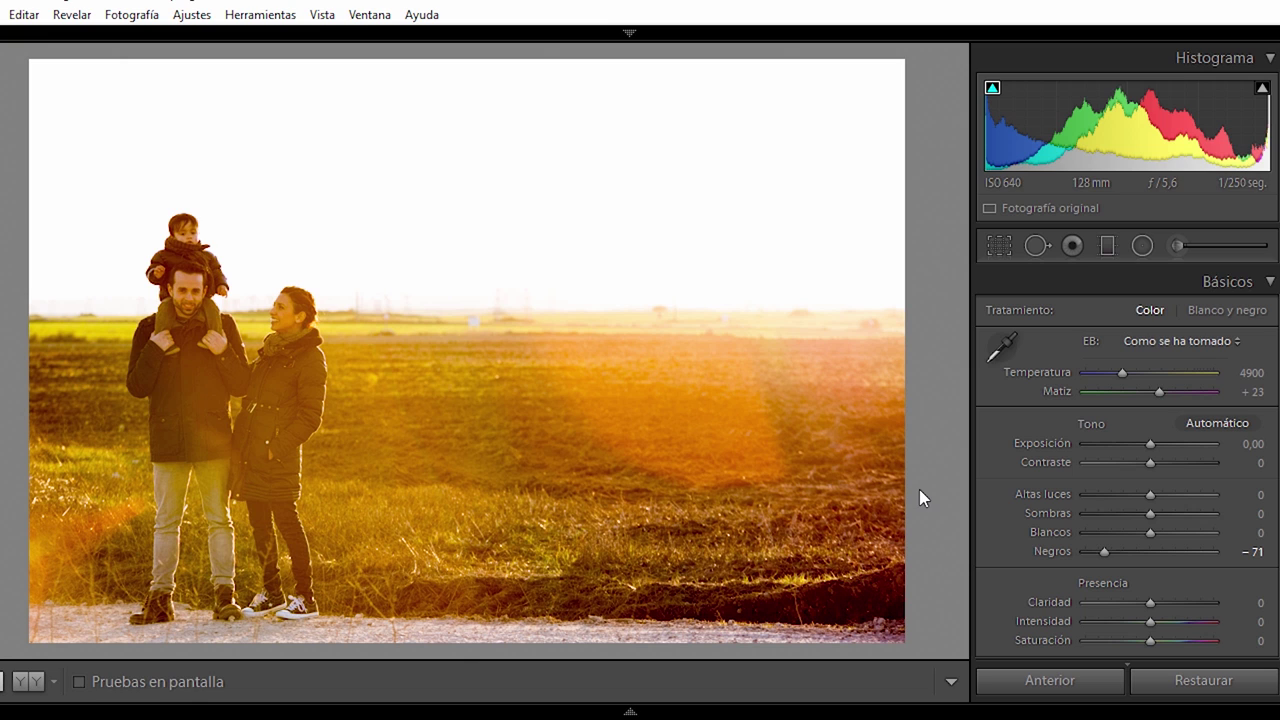
left_click(216, 312)
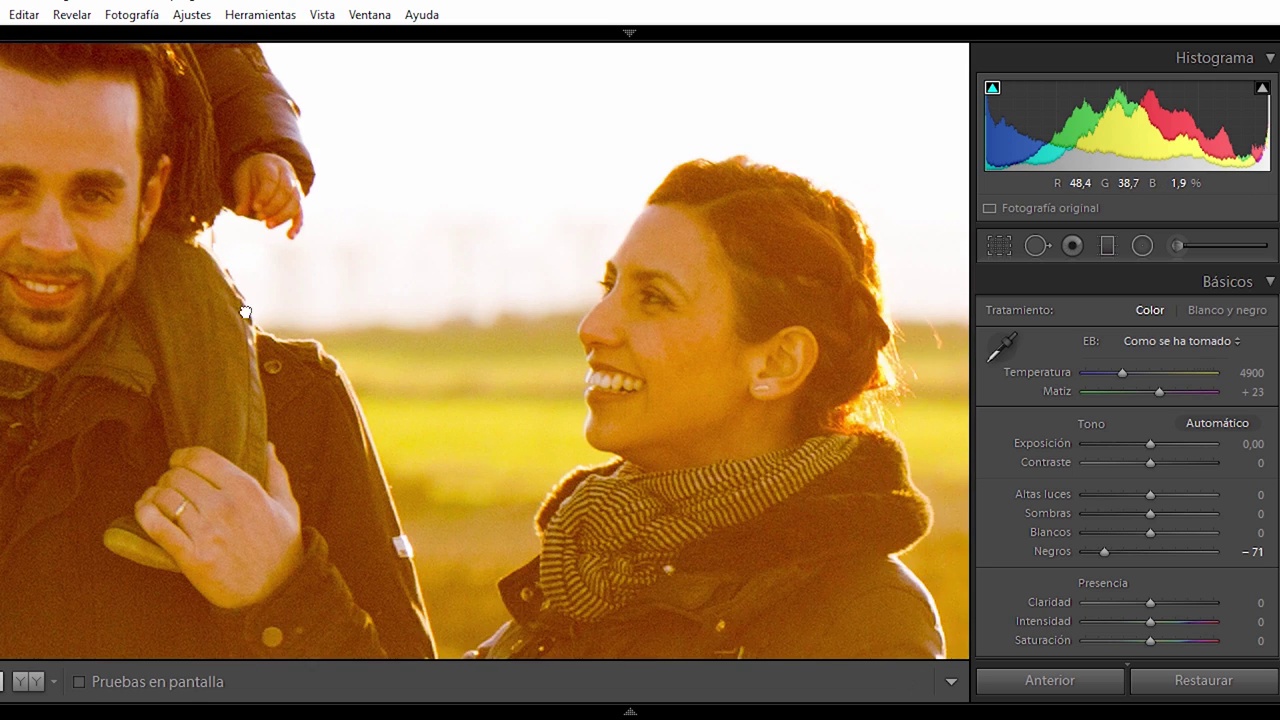
left_click_drag(245, 312, 401, 354)
left_click(401, 354)
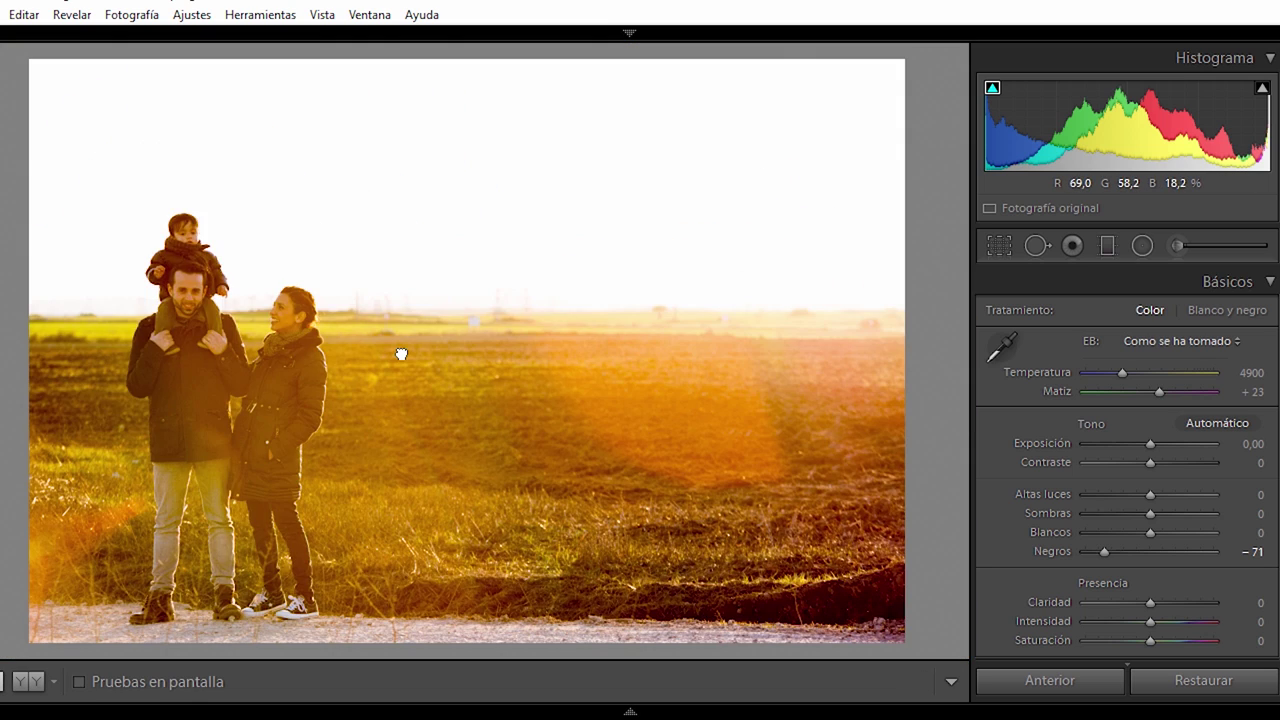
- Set Matiz to +42, Sombras +19, Exposición +0,19 and Temperatura 4150
left_click_drag(1160, 392, 1158, 393)
scroll(1160, 392, "up", 5)
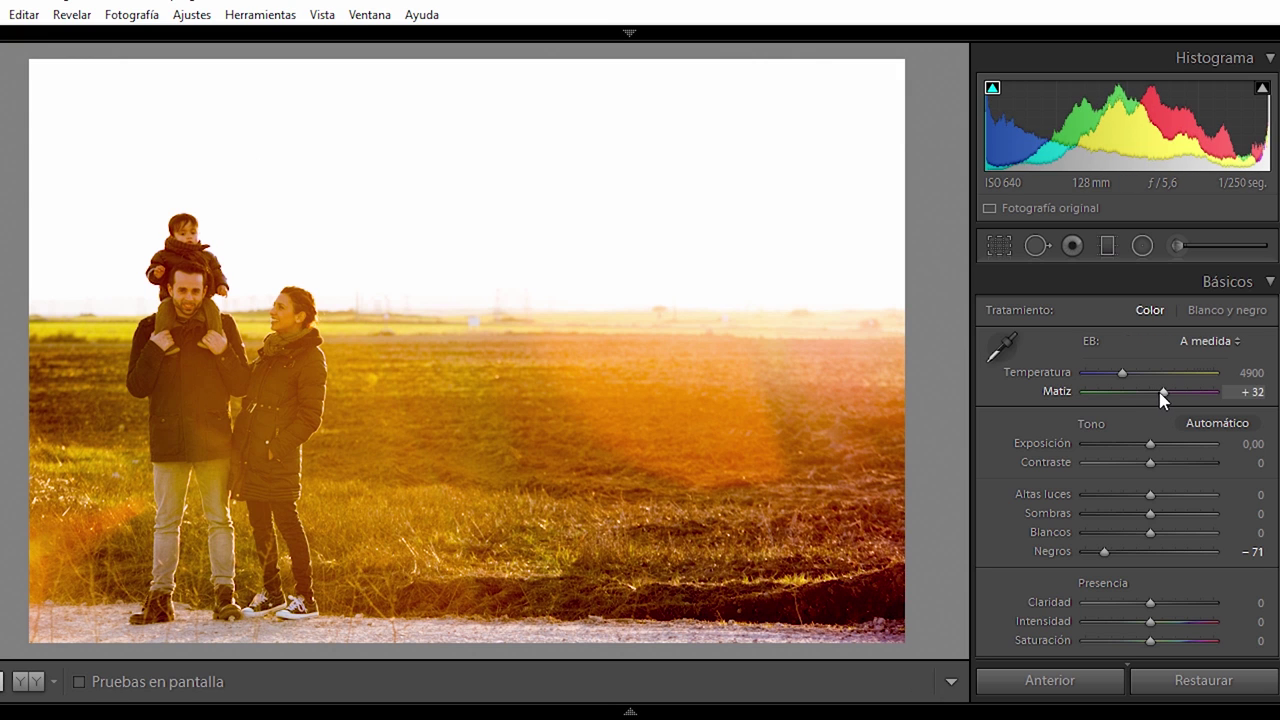
scroll(1162, 393, "up", 5)
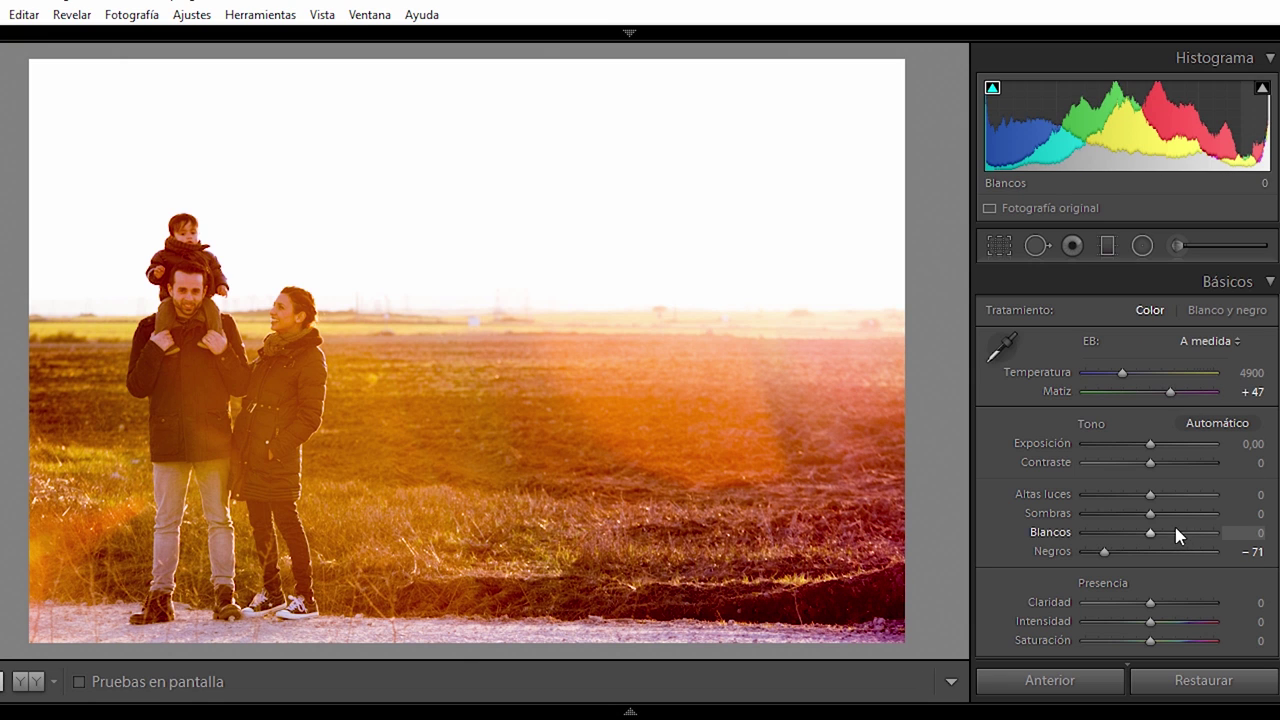
mouse_move(1151, 496)
left_mouse_down()
mouse_move(1185, 500)
mouse_move(1153, 500)
mouse_move(1163, 517)
left_mouse_up()
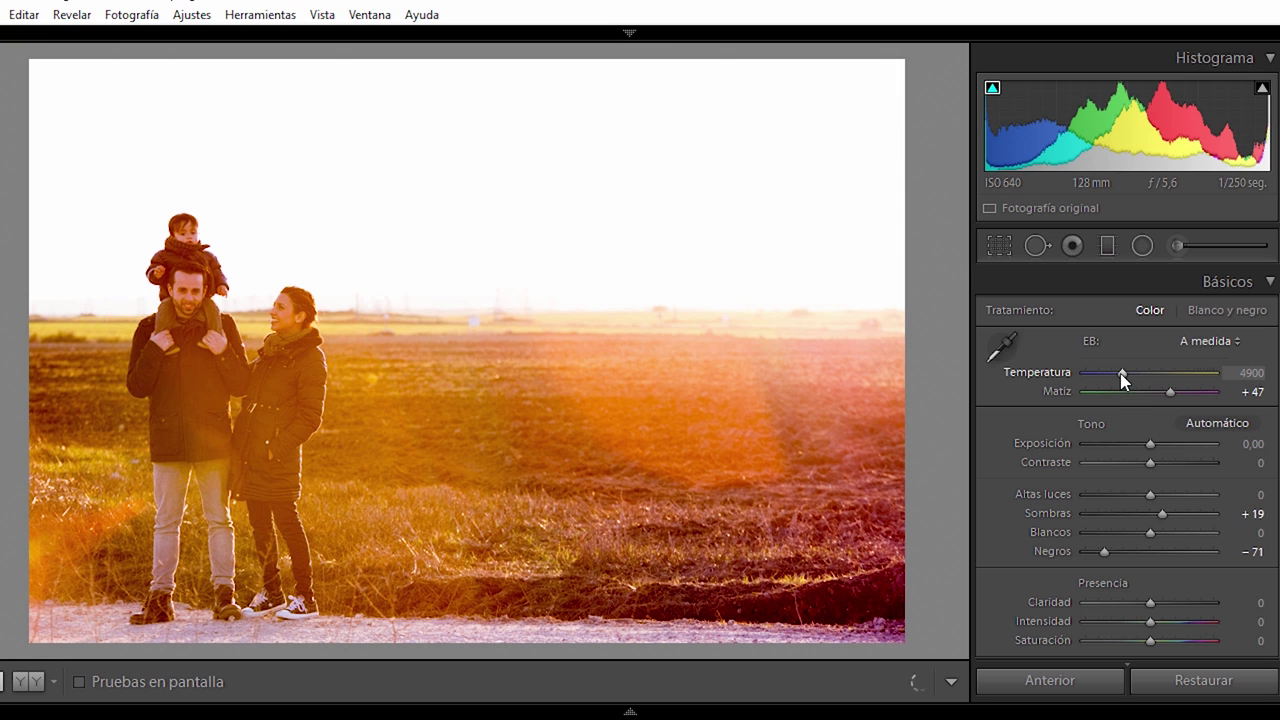
scroll(1123, 380, "down", 5)
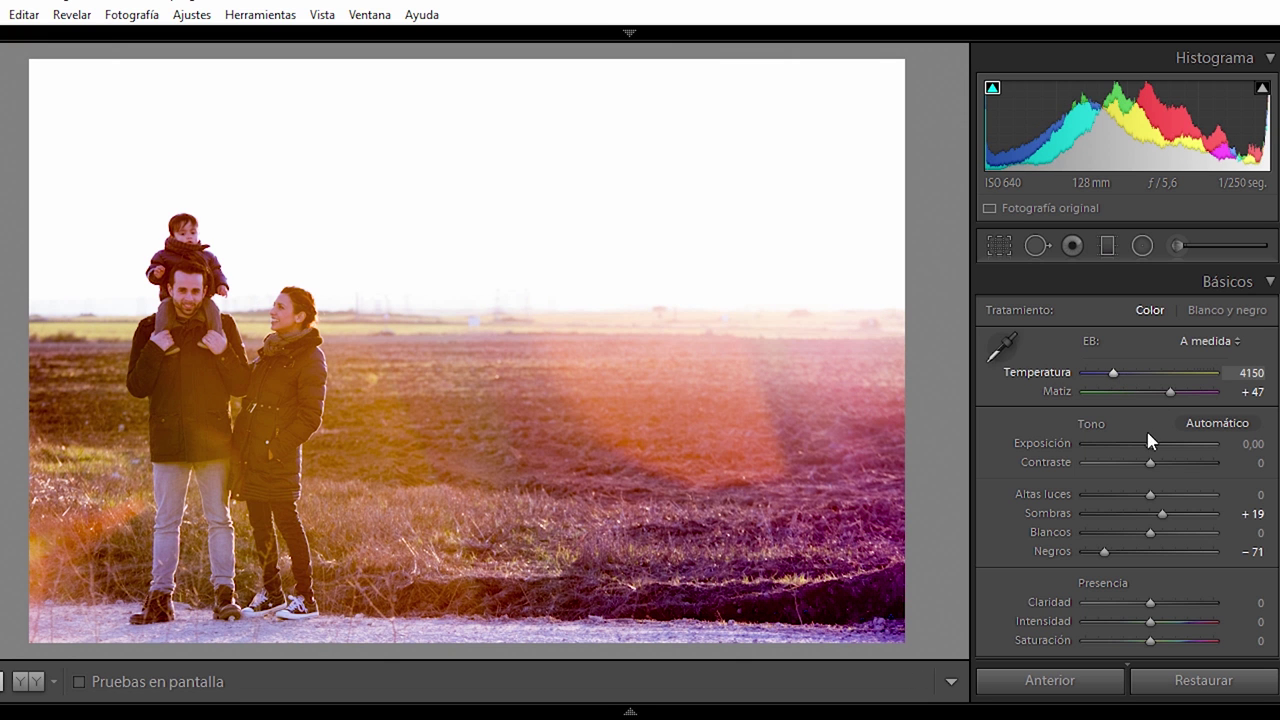
left_click_drag(1149, 443, 1152, 444)
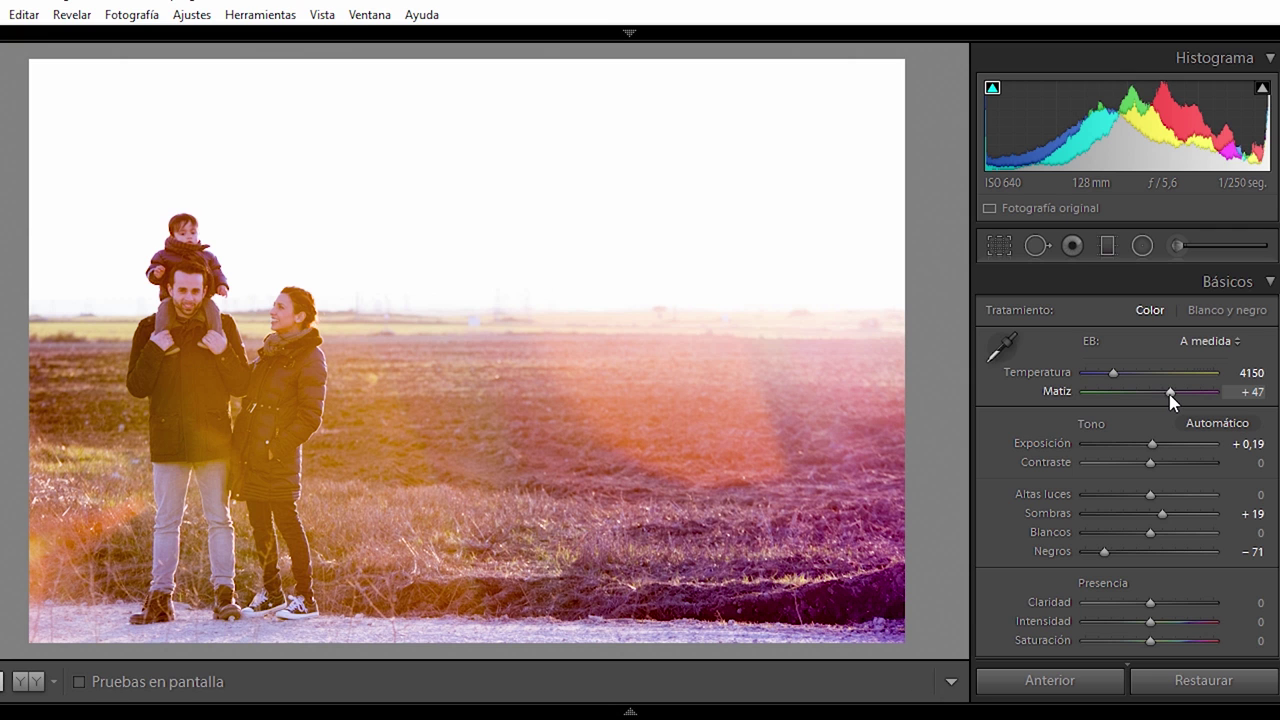
left_click_drag(1169, 396, 1170, 397)
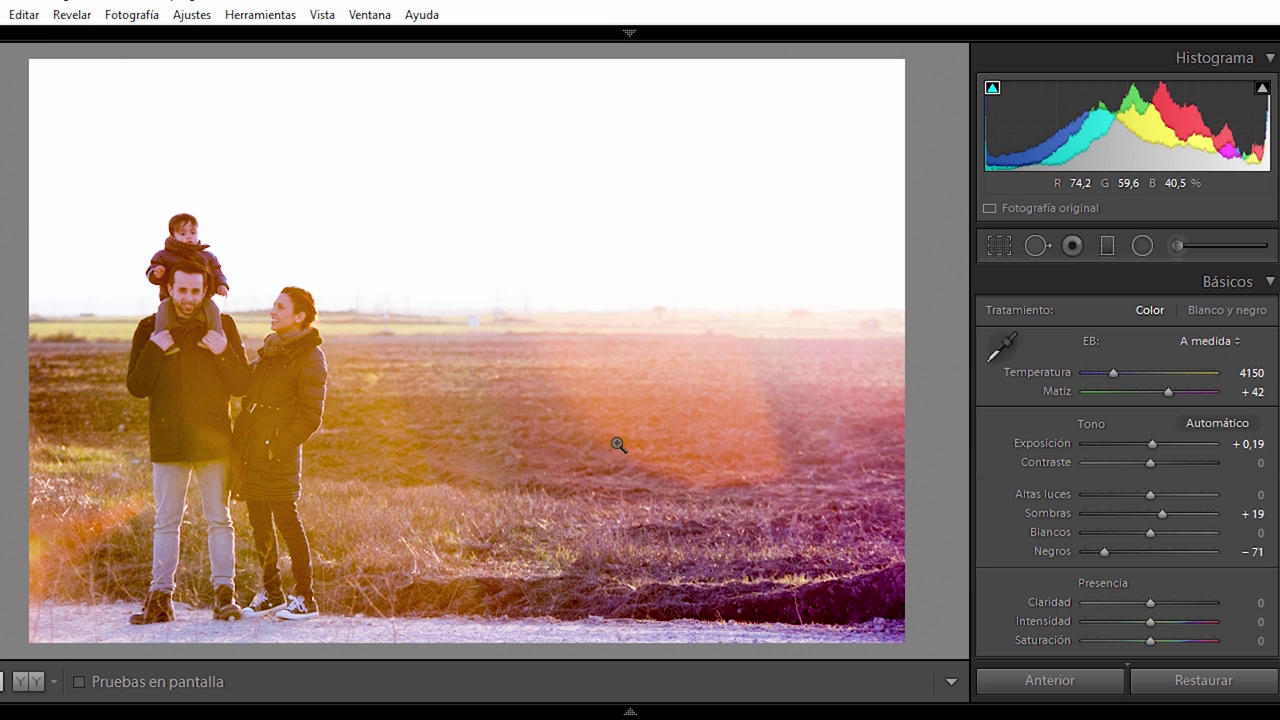
- Add a diagonal graduated filter over the lower left with Matiz 29 and zero clarity
left_click(1109, 245)
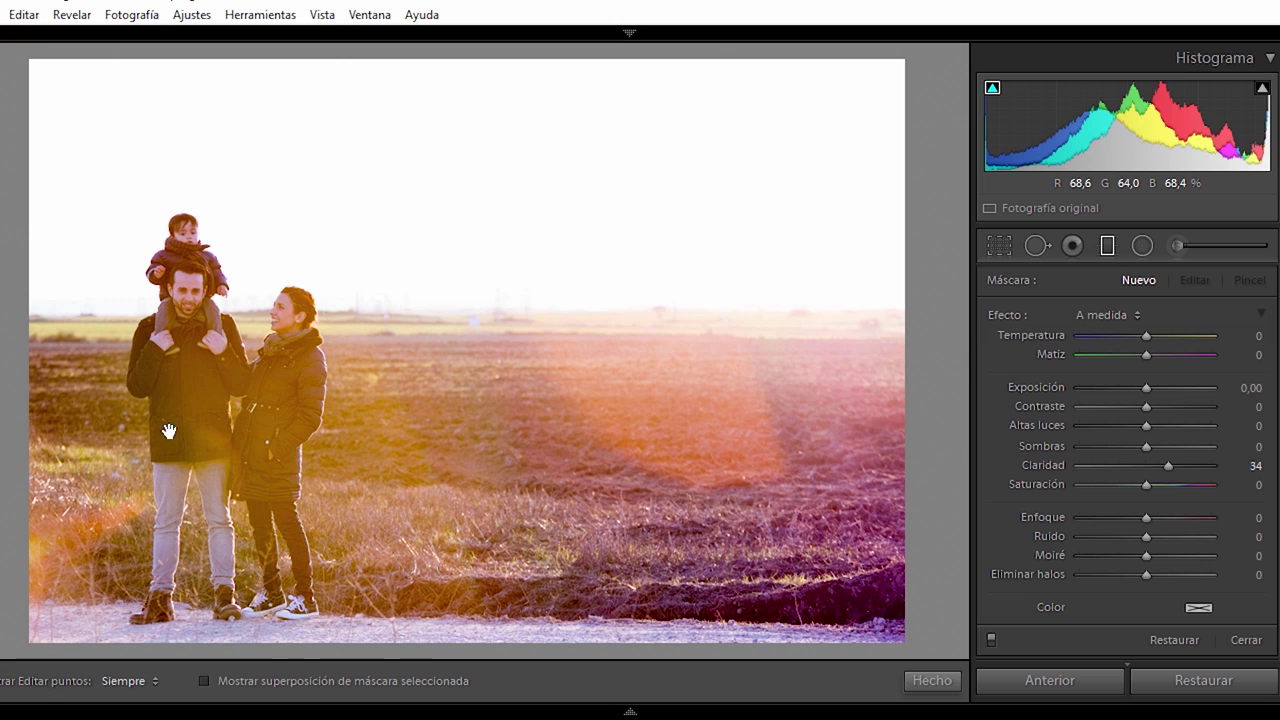
left_click_drag(168, 431, 190, 317)
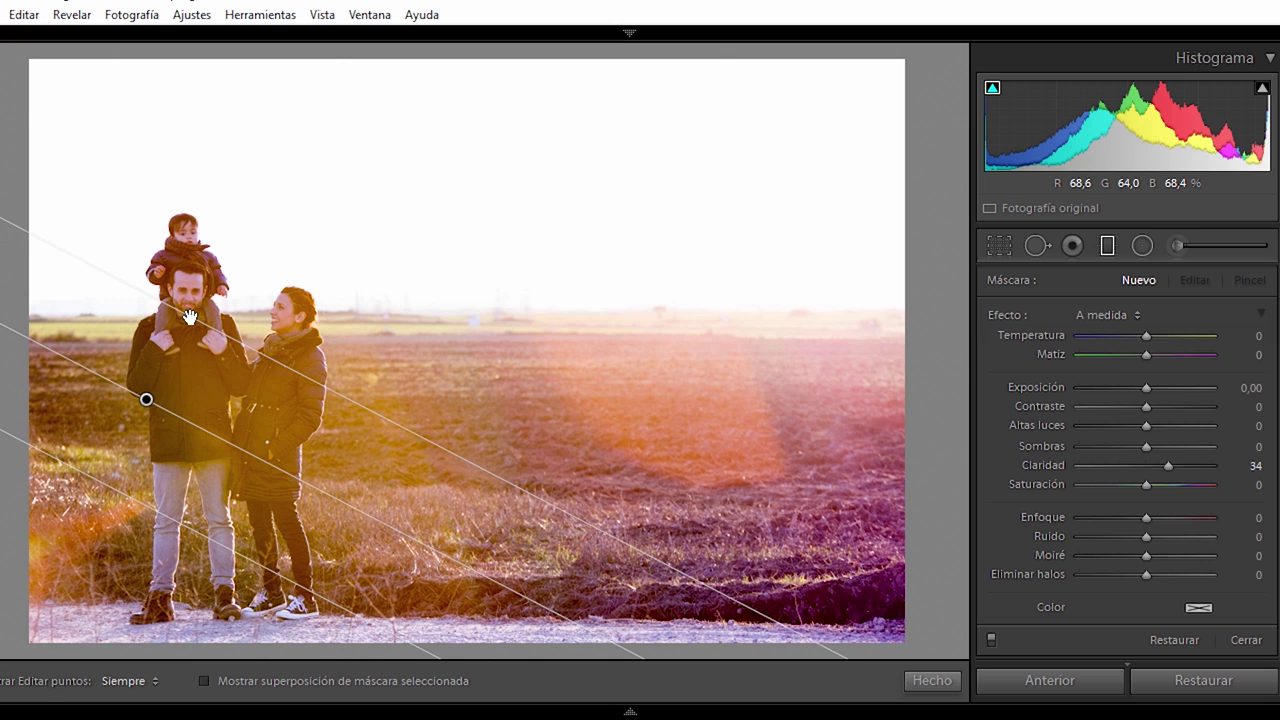
double_click(1166, 470)
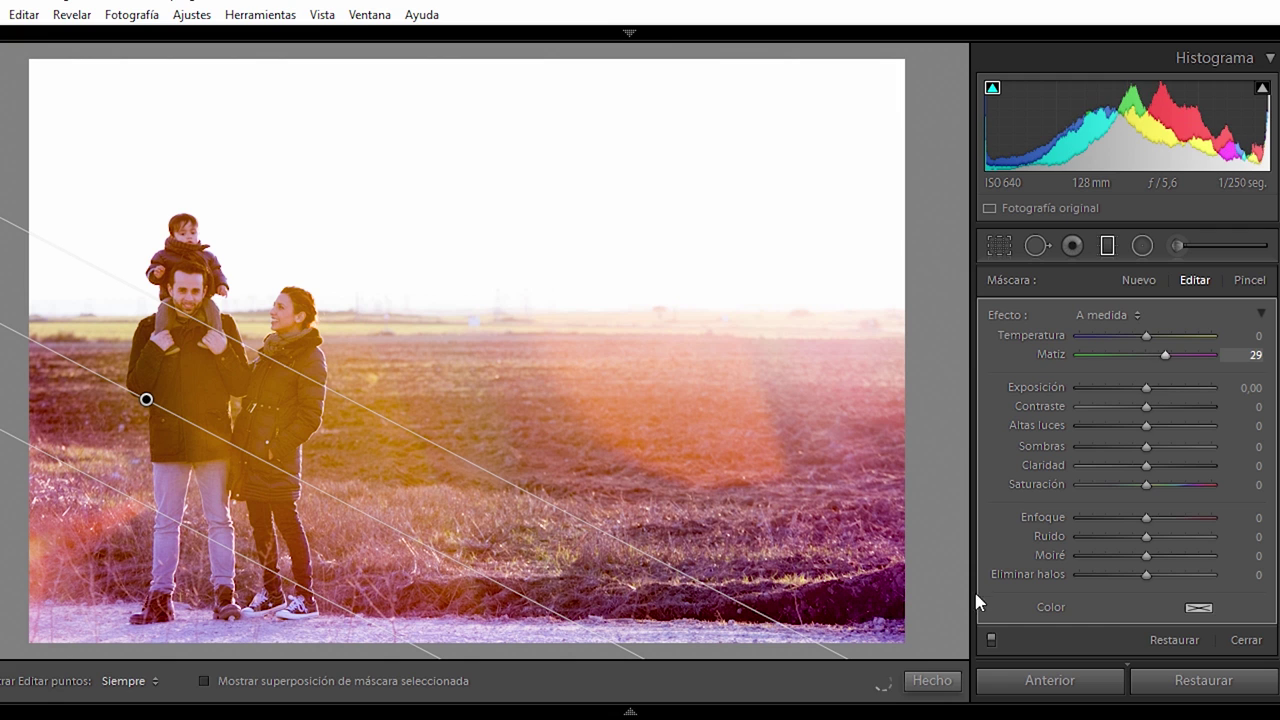
left_click(932, 681)
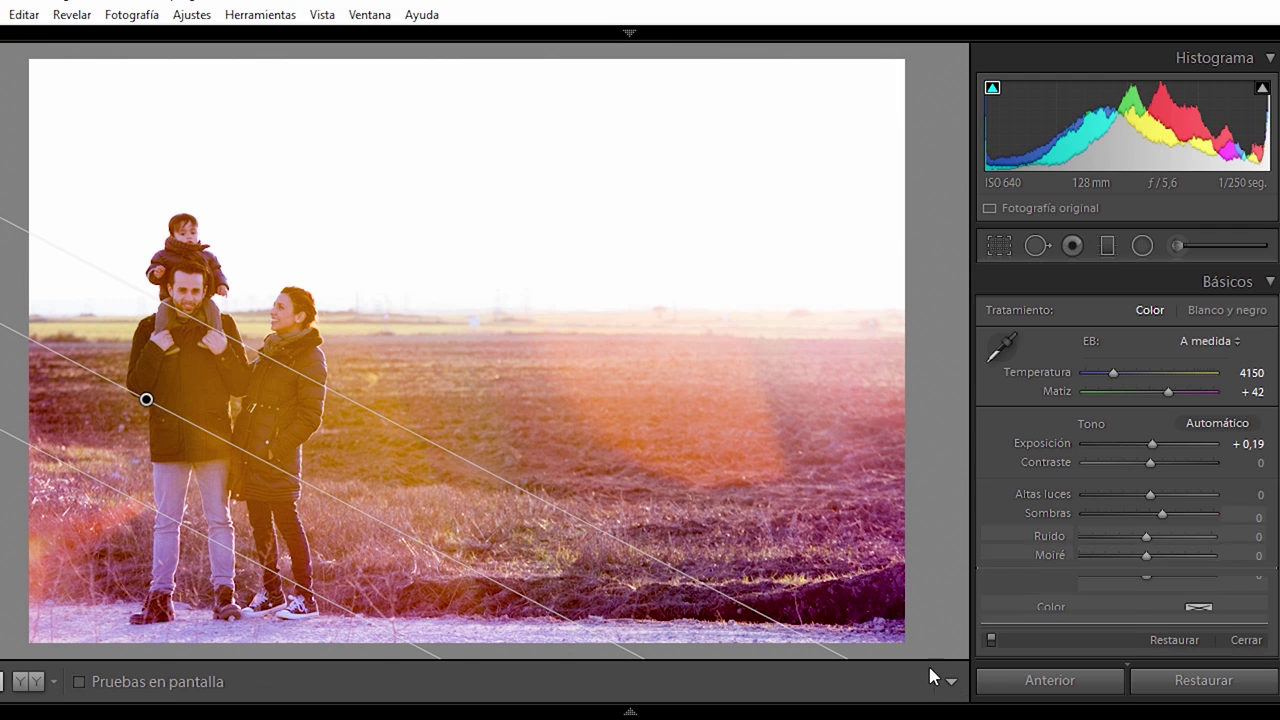
- Add a second diagonal gradient across field and sky with Altas luces −80 and Contraste 49
left_click(1107, 245)
mouse_move(550, 320)
left_mouse_down()
mouse_move(503, 397)
mouse_move(466, 411)
mouse_move(460, 429)
left_mouse_up()
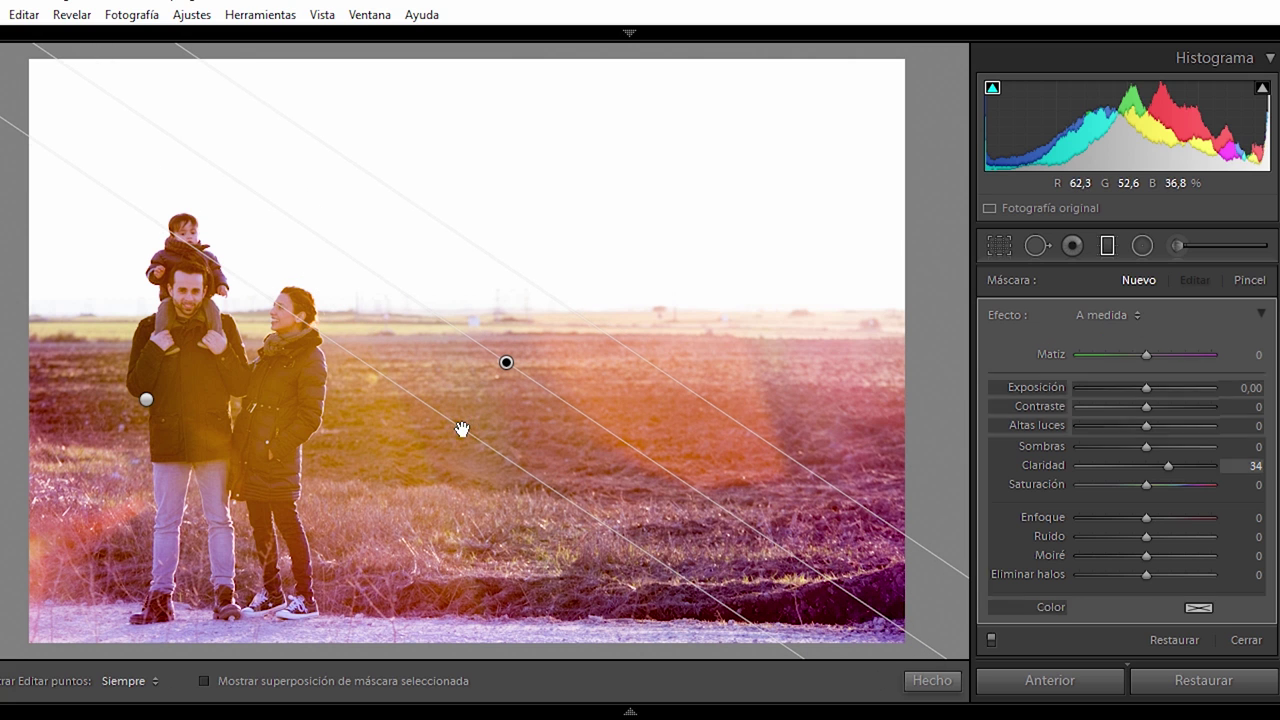
double_click(1167, 466)
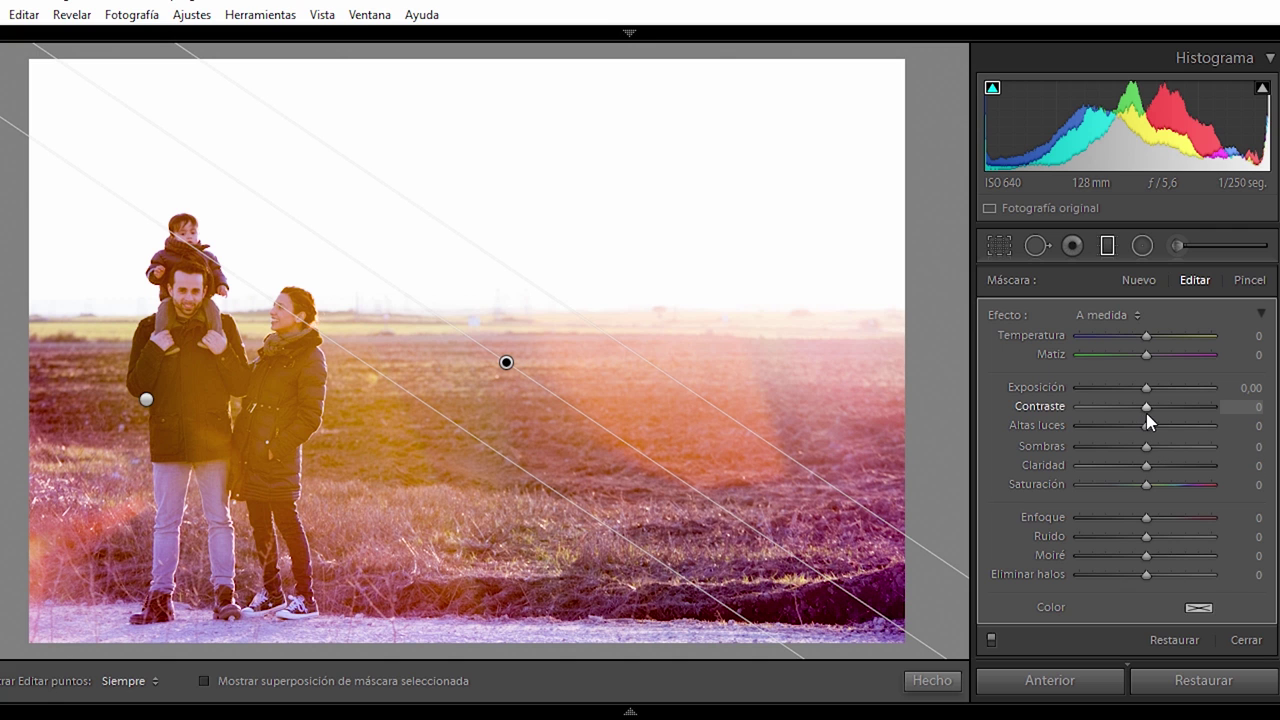
mouse_move(1146, 426)
left_mouse_down()
mouse_move(1025, 450)
mouse_move(1087, 430)
left_mouse_up()
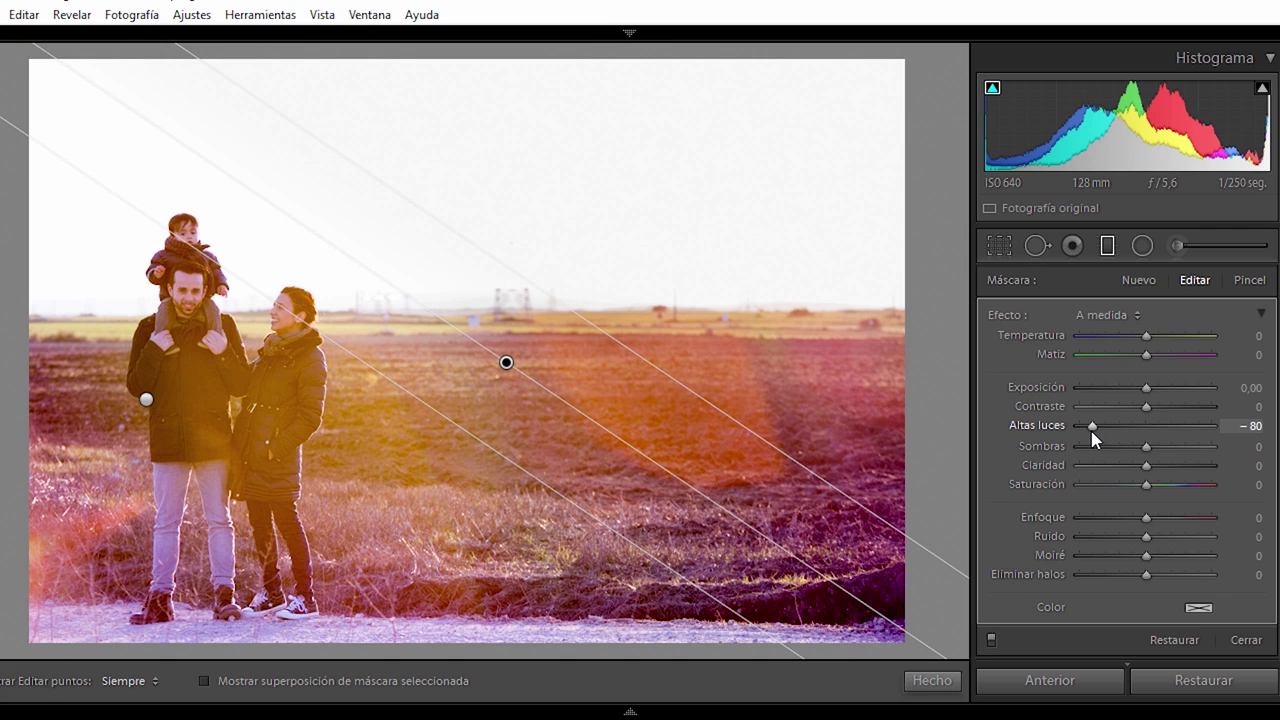
left_click_drag(1174, 417, 1178, 418)
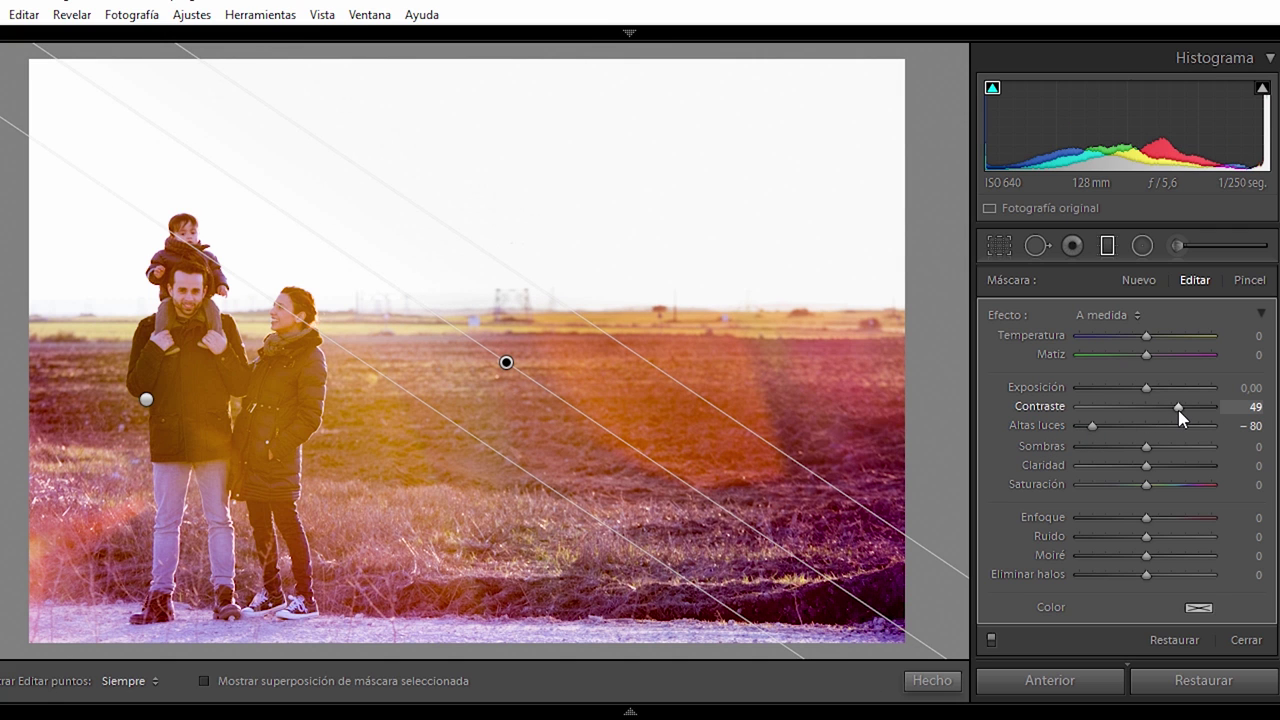
left_click(921, 680)
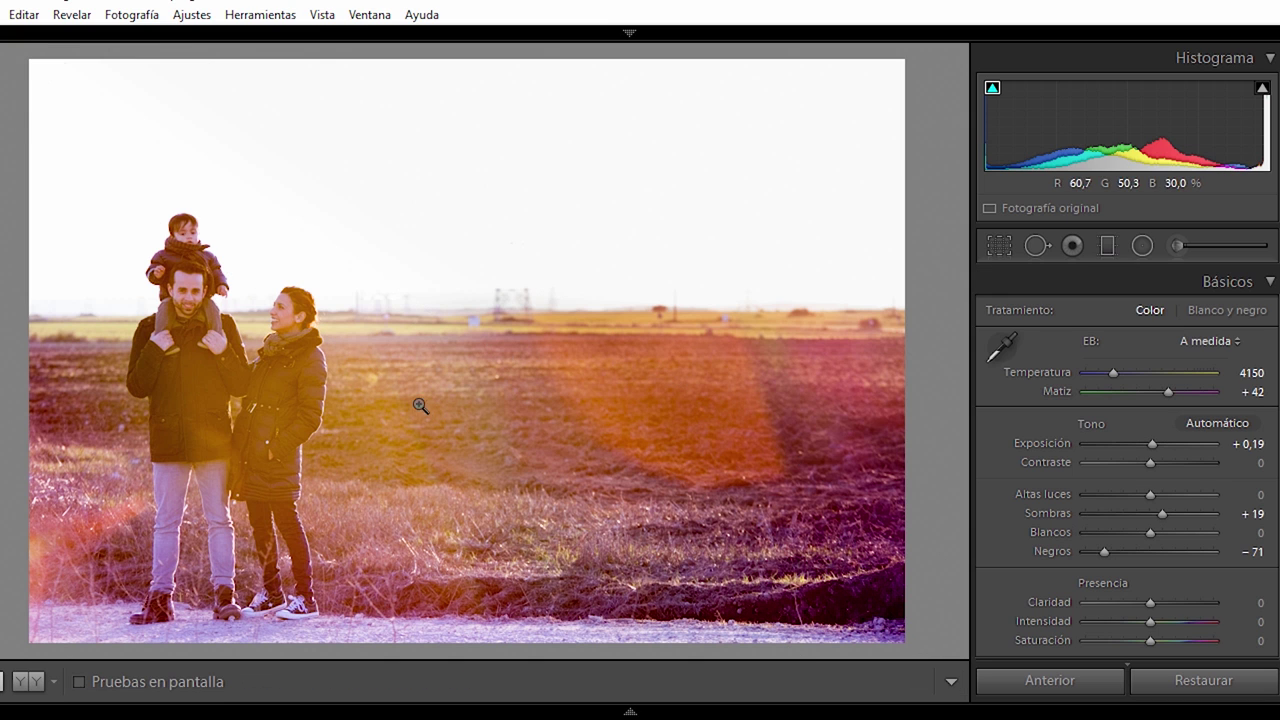
- Draw a radial ellipse around the family and enable Invertir máscara
left_click(1142, 247)
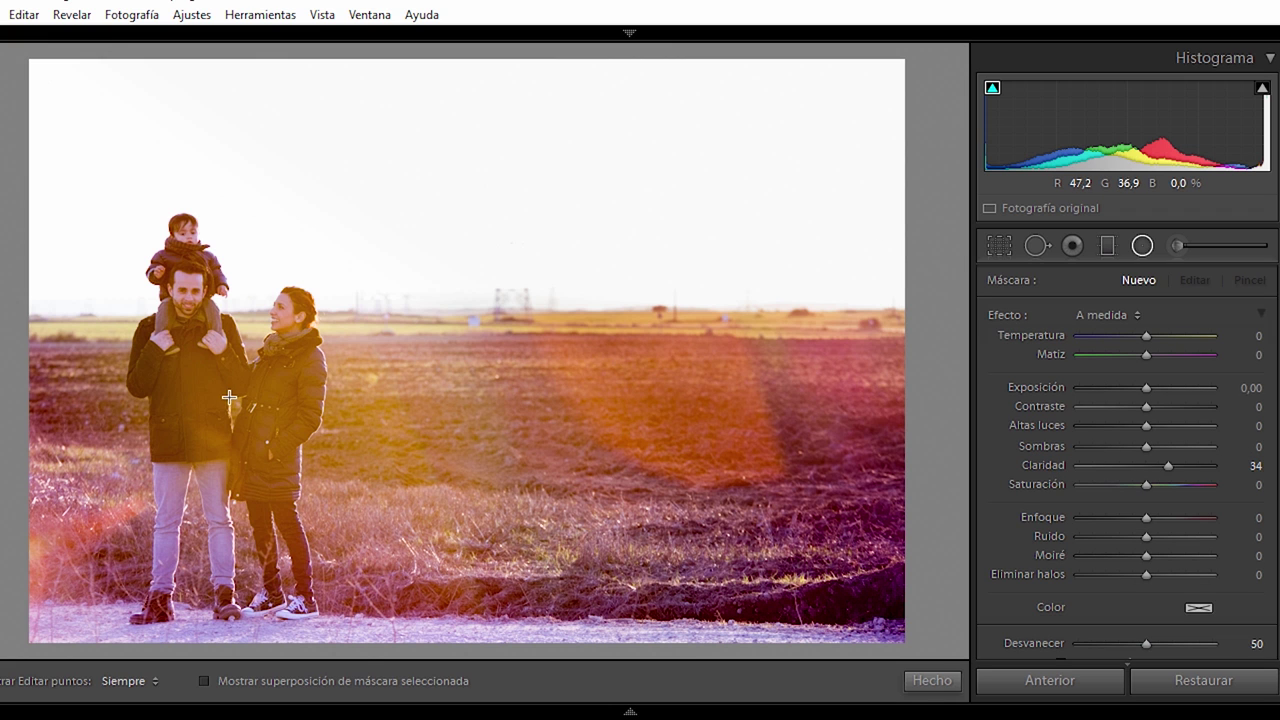
mouse_move(213, 397)
left_mouse_down()
mouse_move(282, 584)
mouse_move(337, 632)
left_mouse_up()
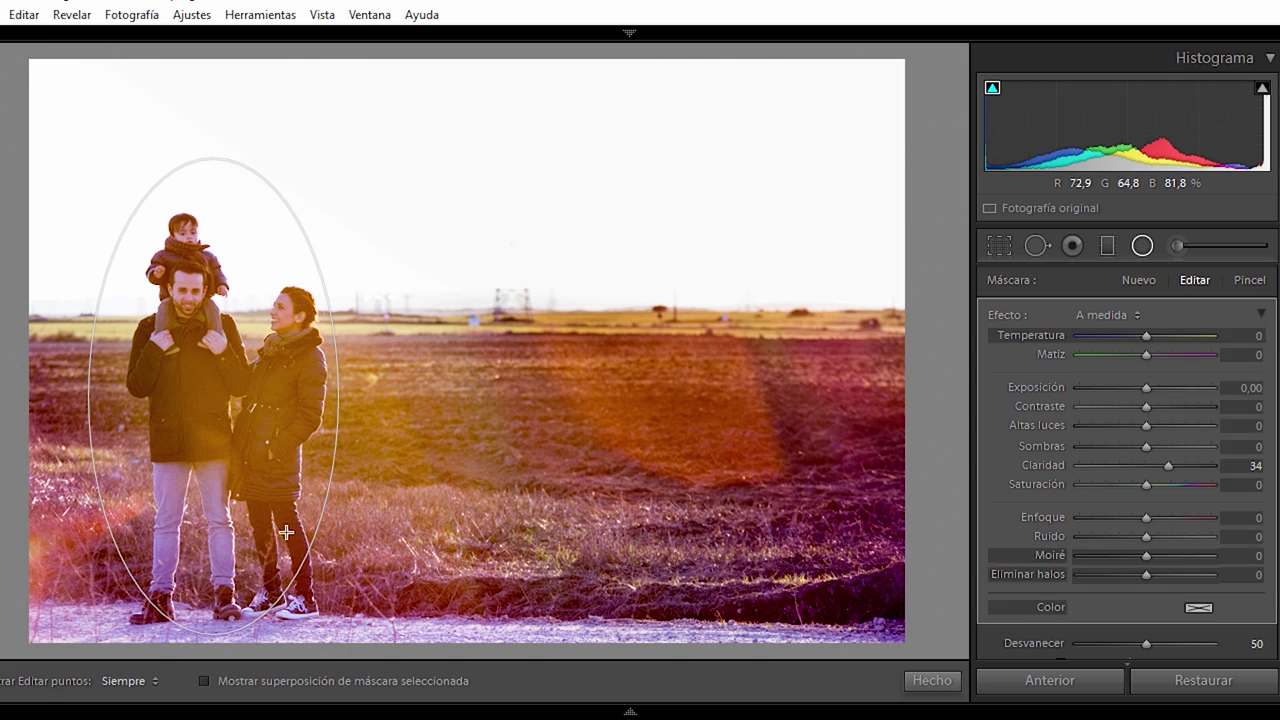
left_click_drag(212, 396, 221, 405)
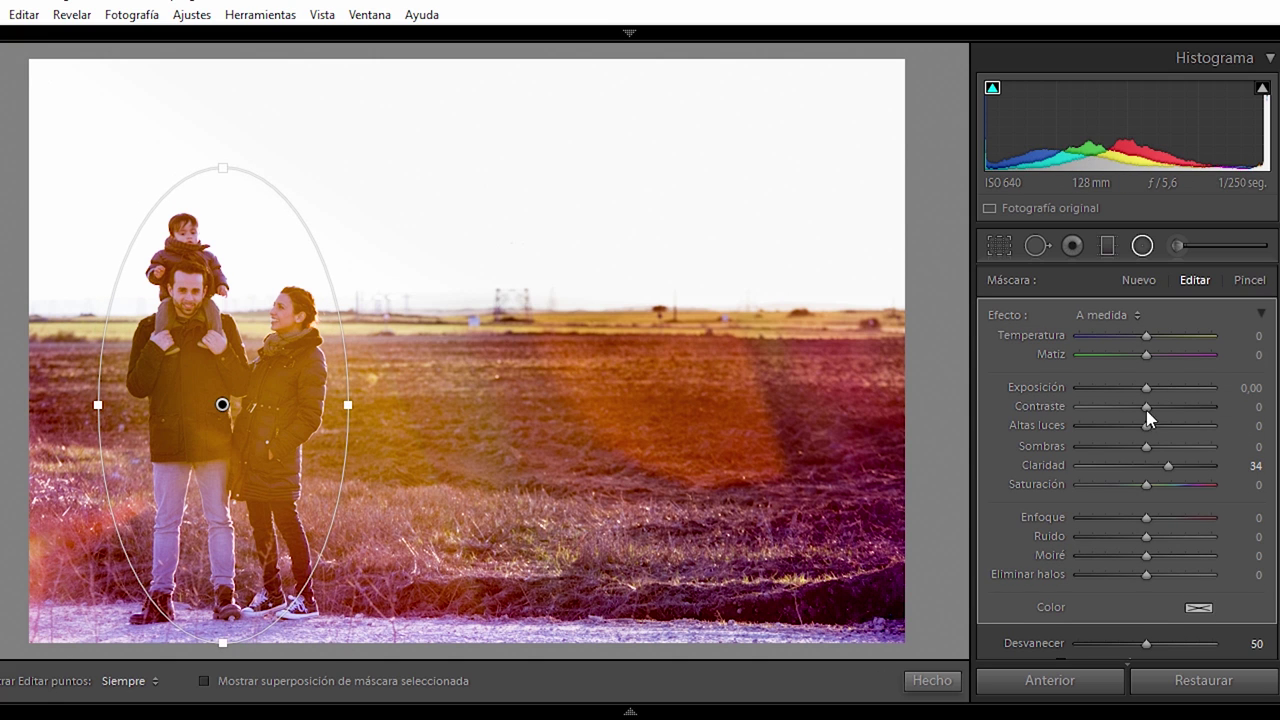
mouse_move(1114, 394)
left_mouse_down()
mouse_move(1014, 405)
mouse_move(1176, 420)
left_mouse_up()
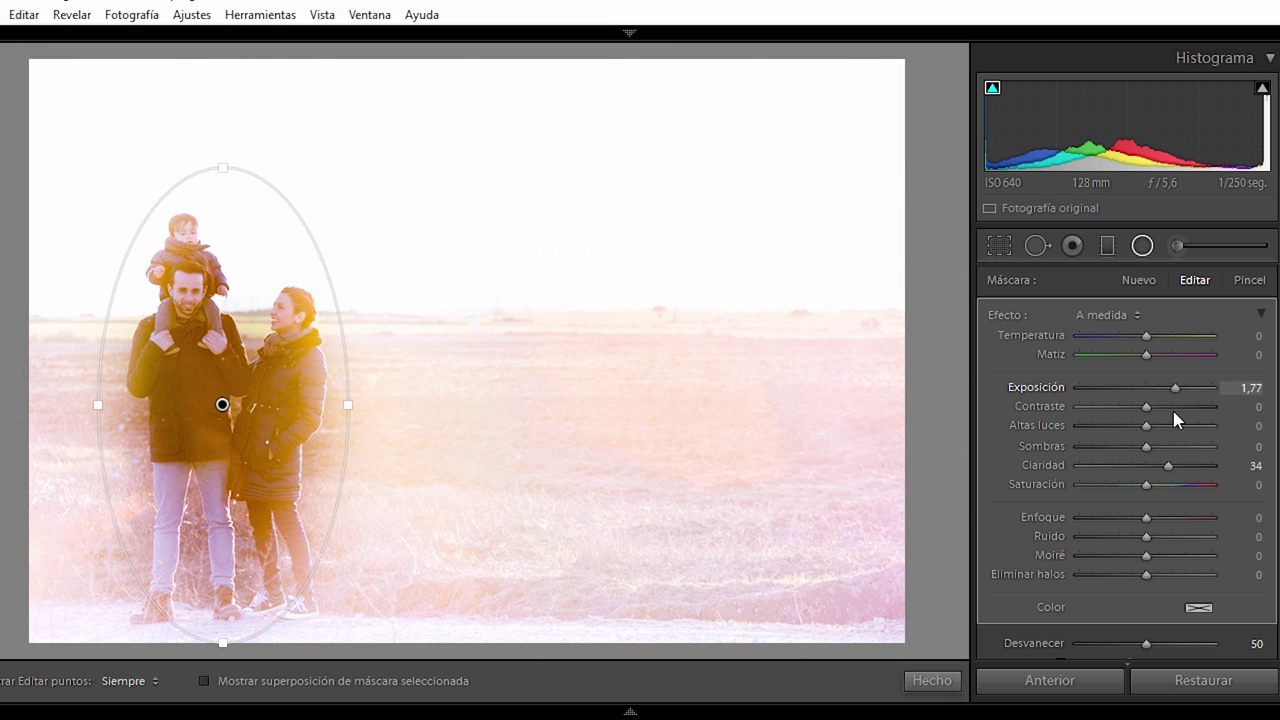
scroll(1100, 450, "down", 3)
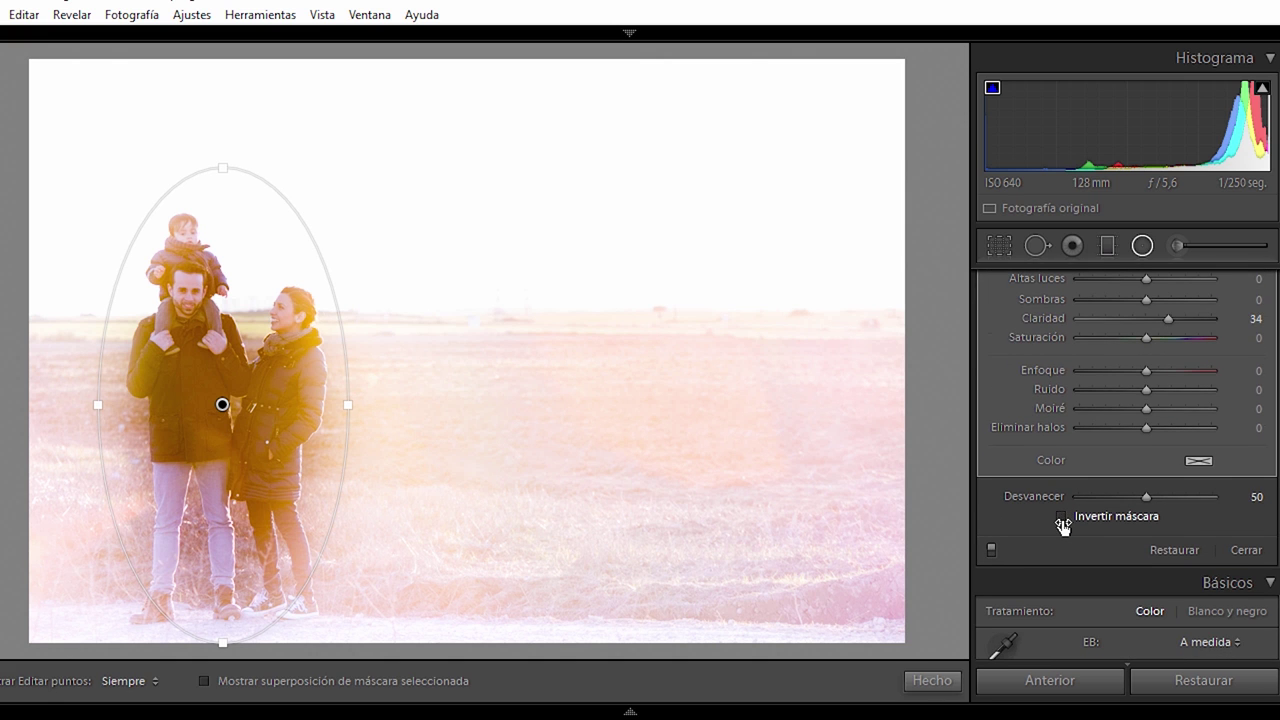
left_click(1060, 518)
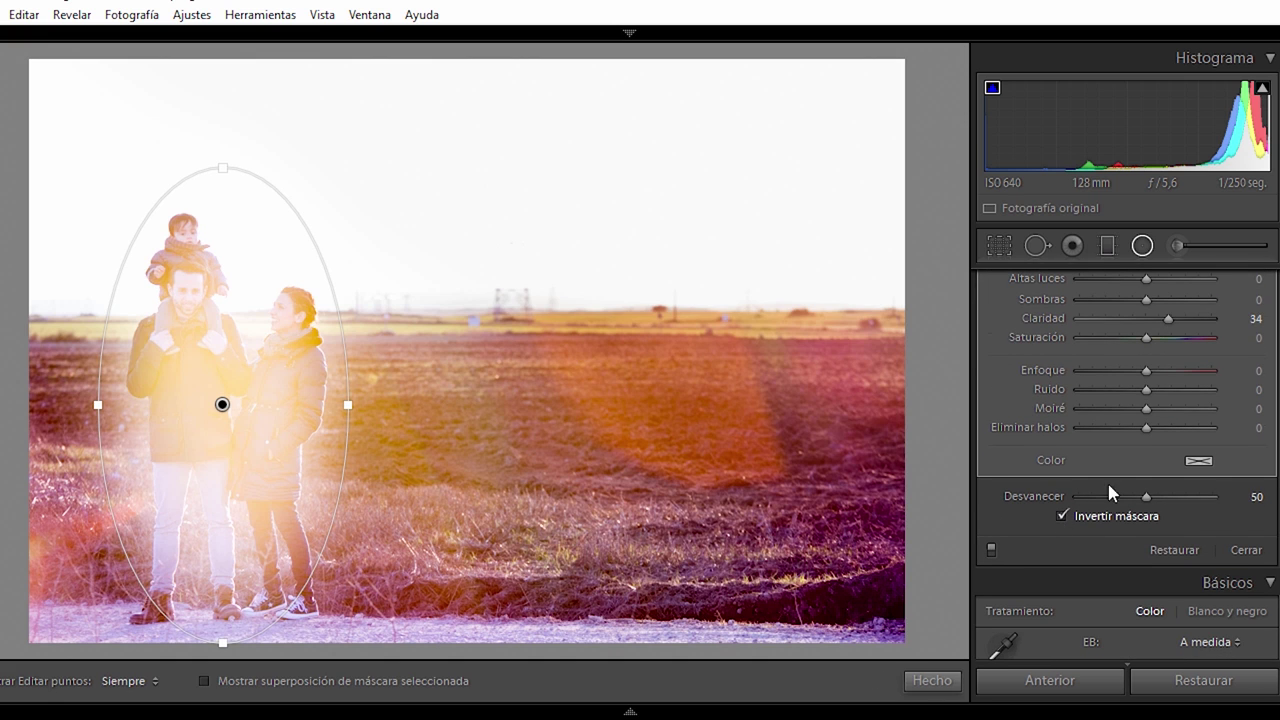
scroll(1120, 450, "up", 3)
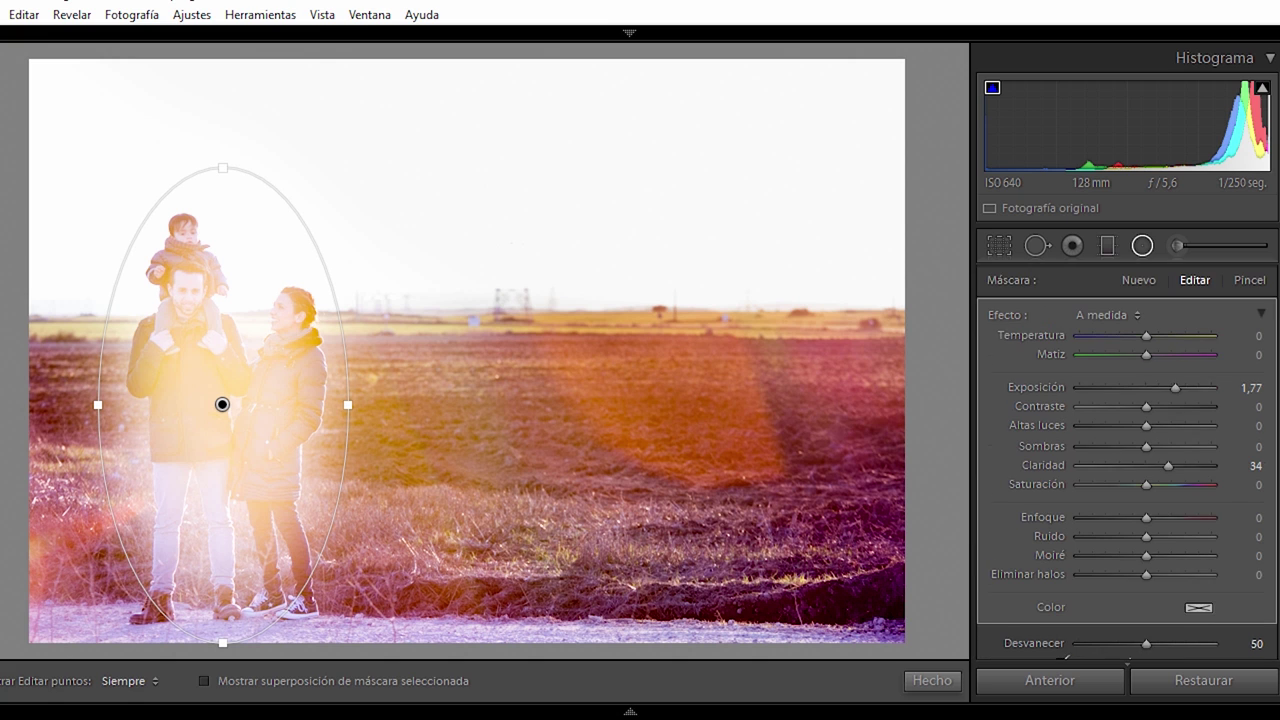
- Give the radial filter Saturación −40, Claridad 10, Temperatura 4 and Enfoque 34
double_click(1174, 390)
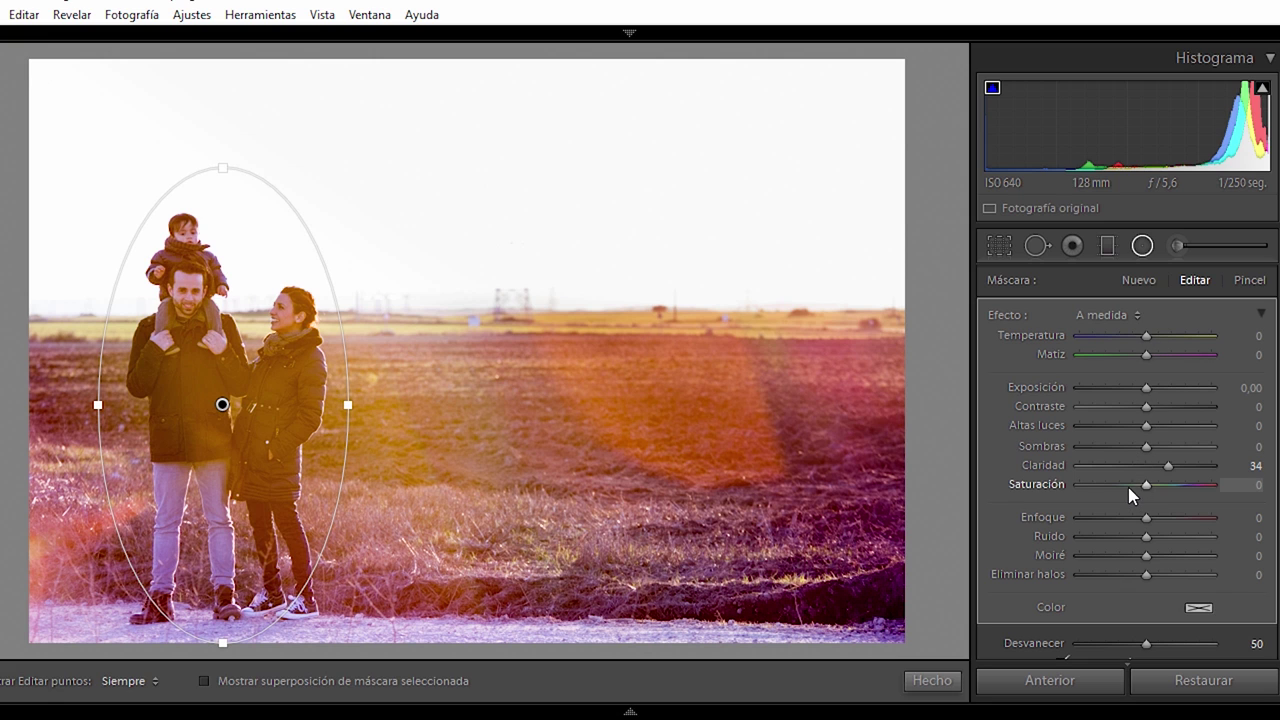
double_click(1168, 466)
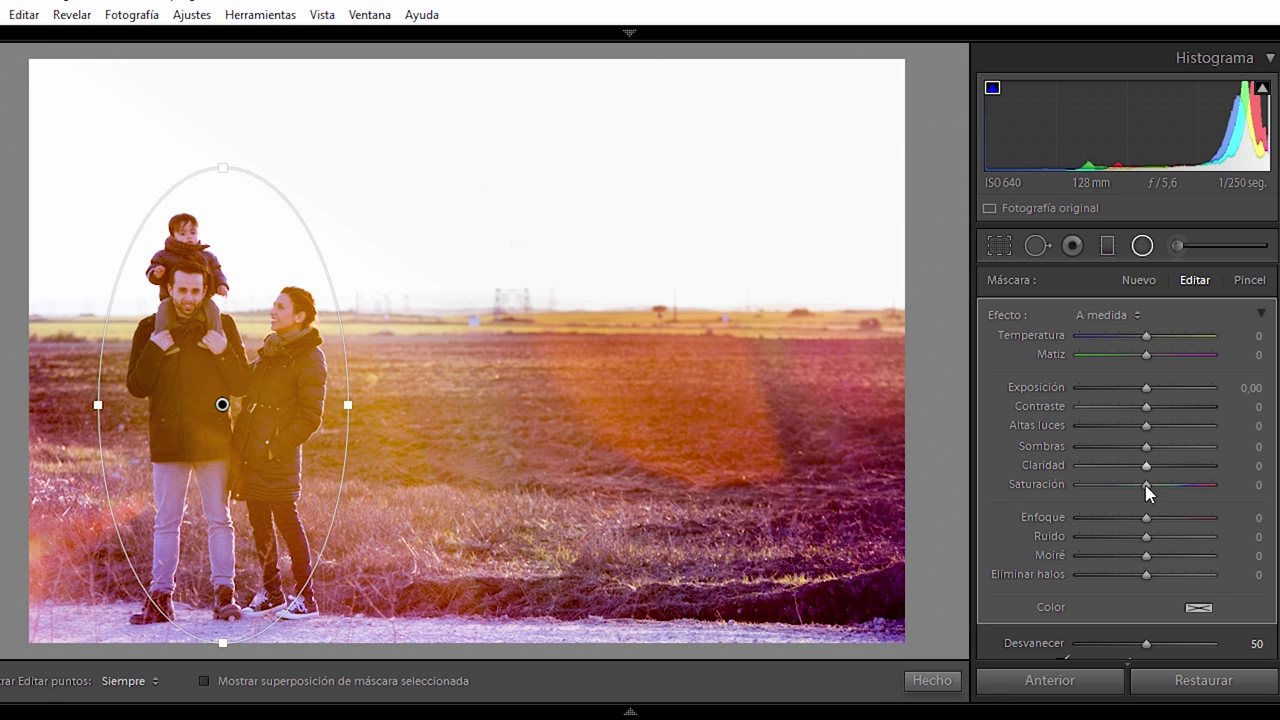
left_click(1128, 486)
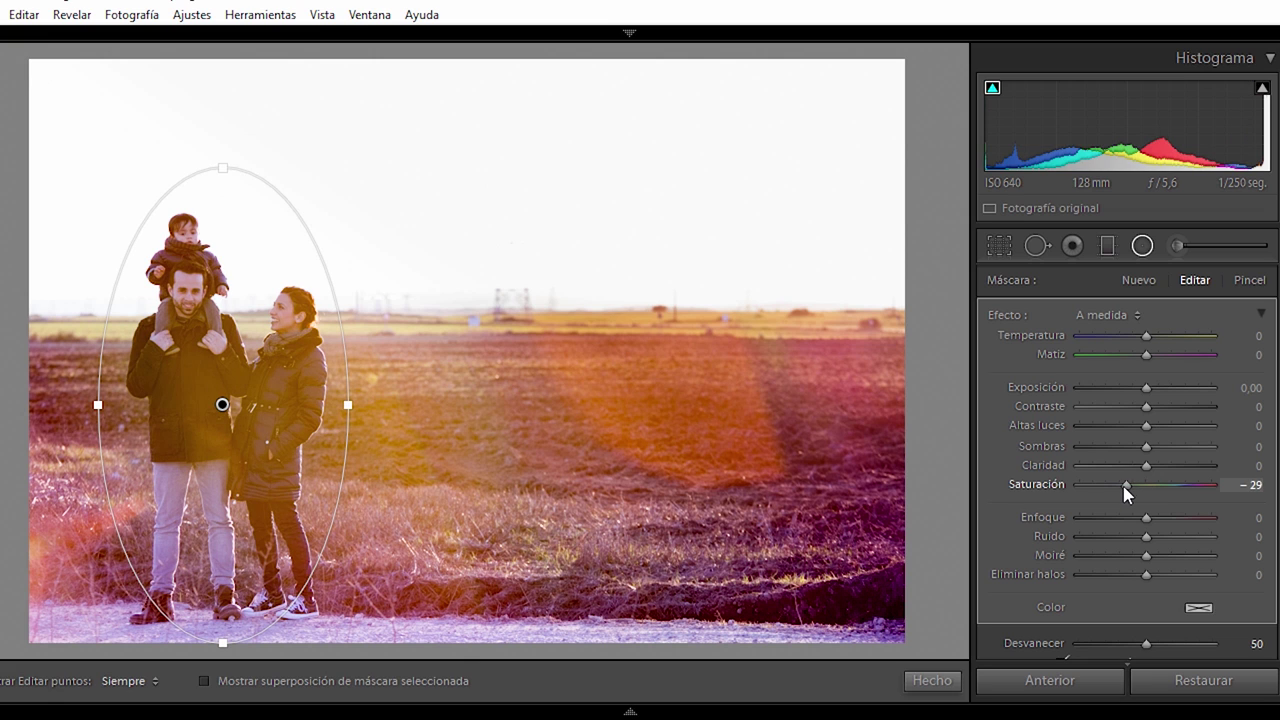
left_click_drag(1122, 486, 1119, 486)
left_click(1146, 339)
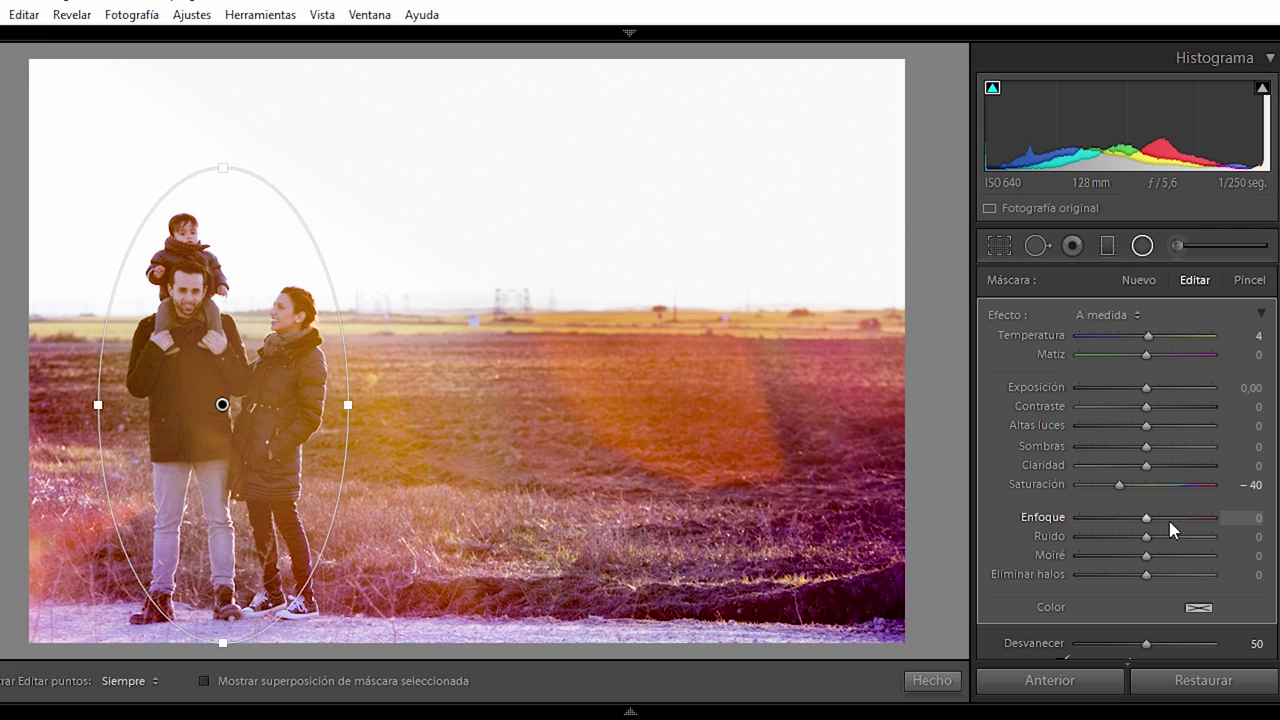
left_click_drag(1169, 521, 1174, 521)
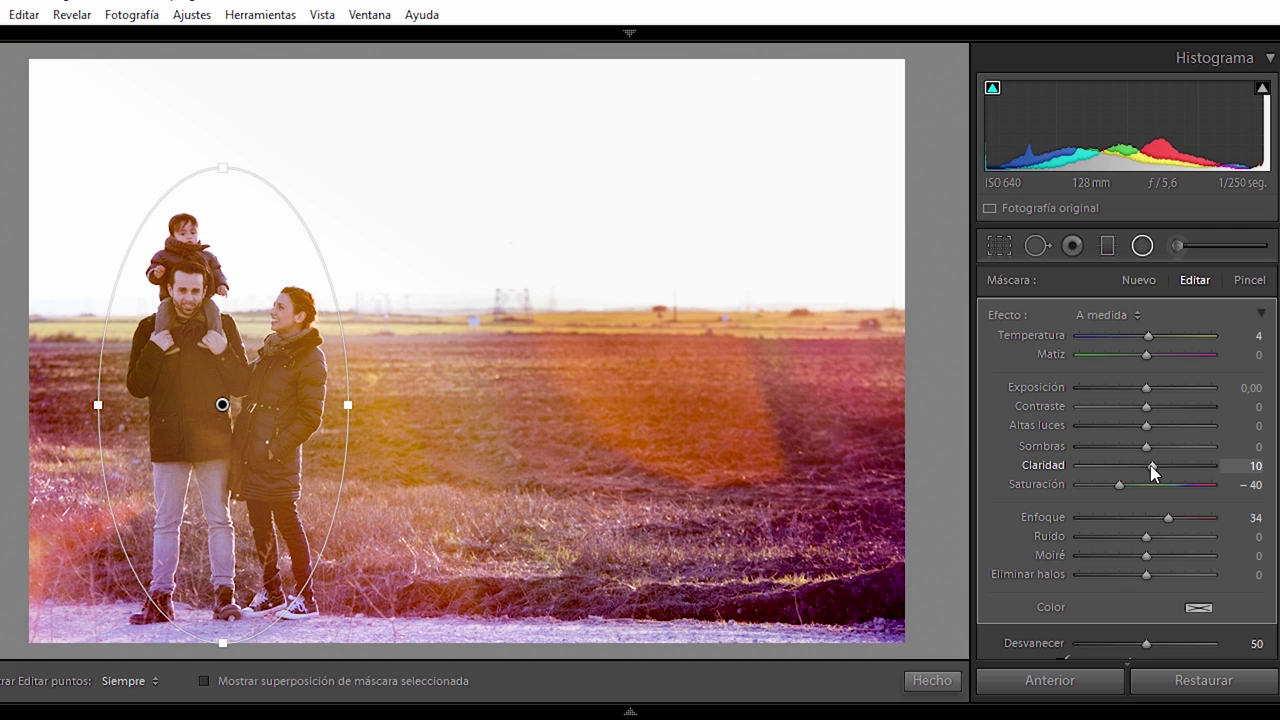
left_click(932, 681)
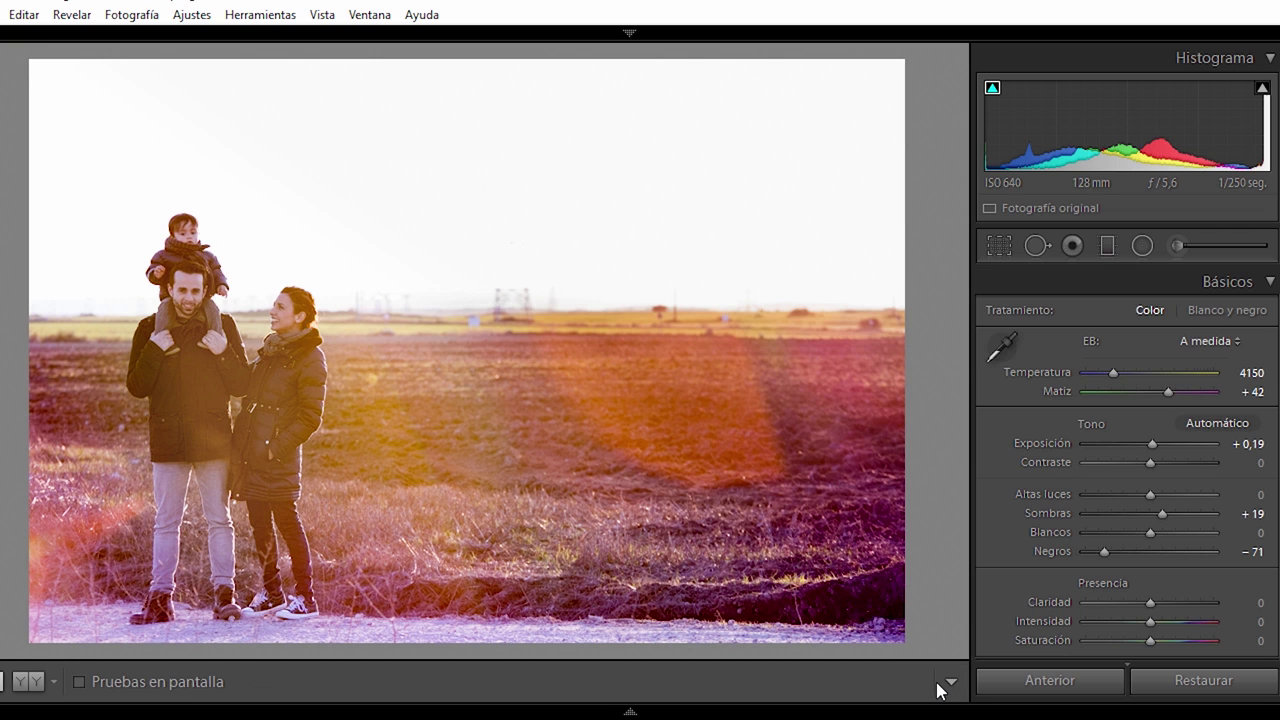
mouse_move(640, 712)
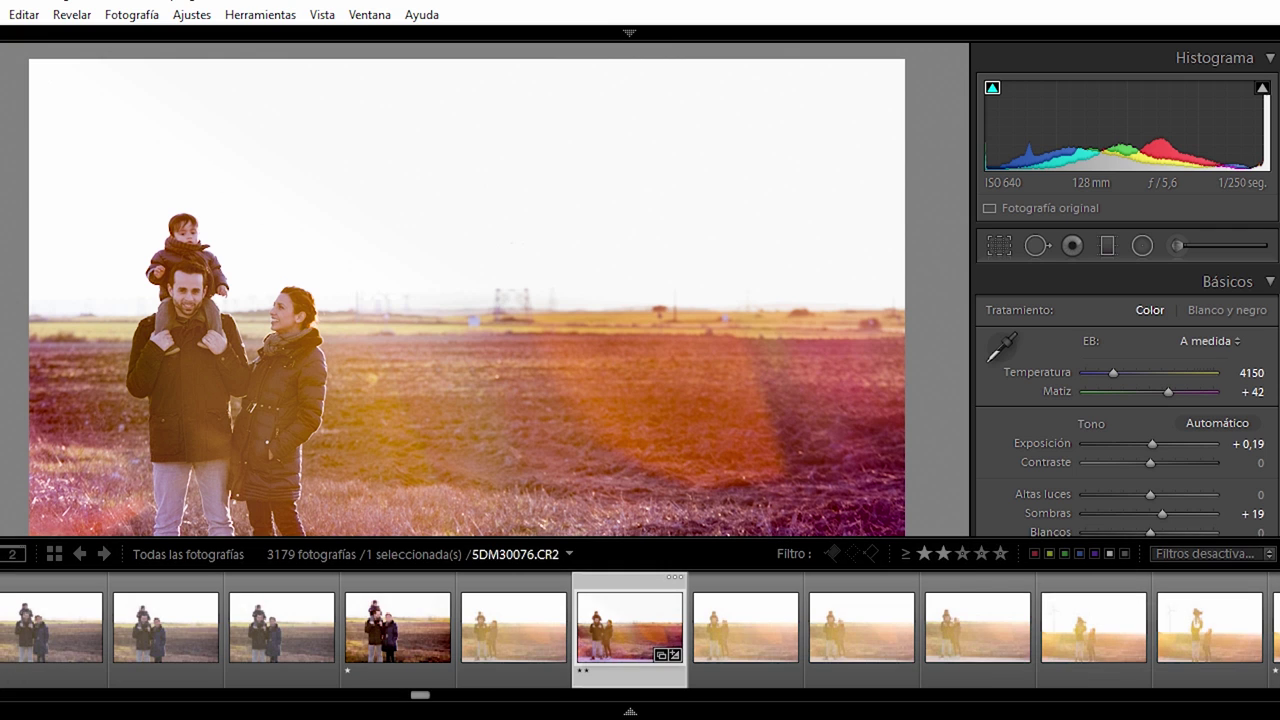
- Filter to two-star photos, sync the family photo's settings onto 5DM30082.CR2, and open it
left_click(943, 556)
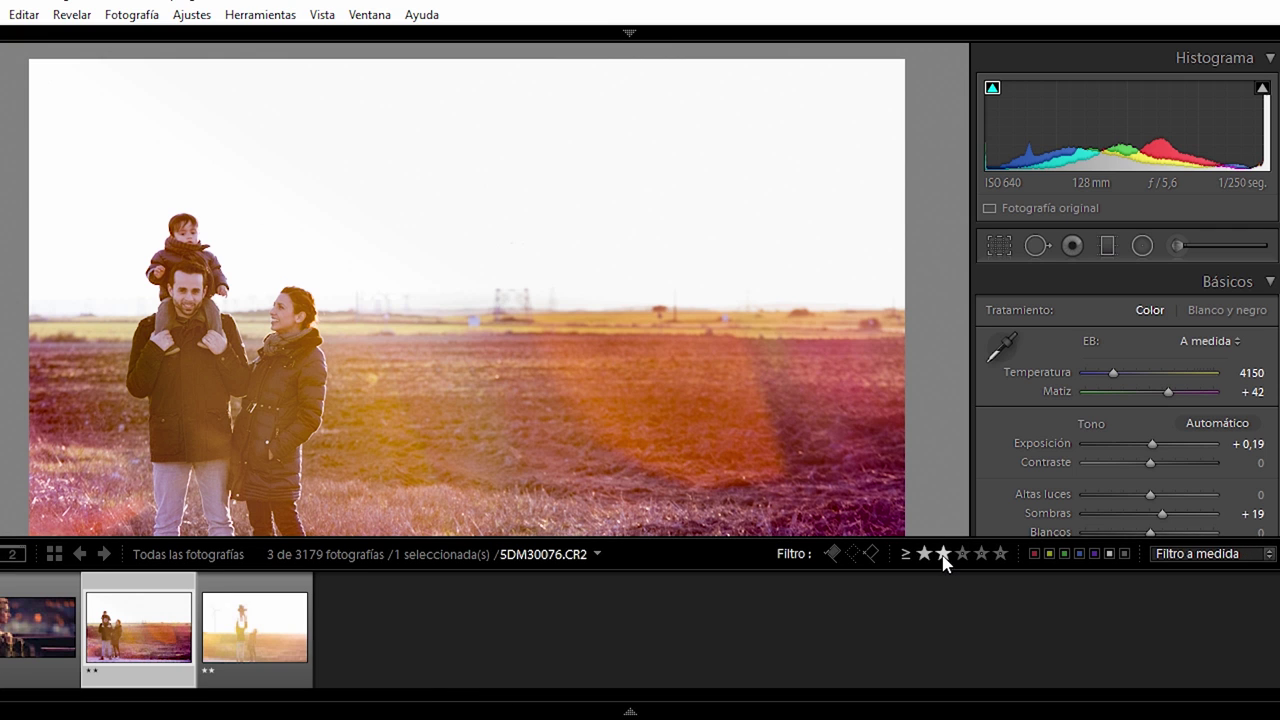
left_click(264, 621, "ctrl")
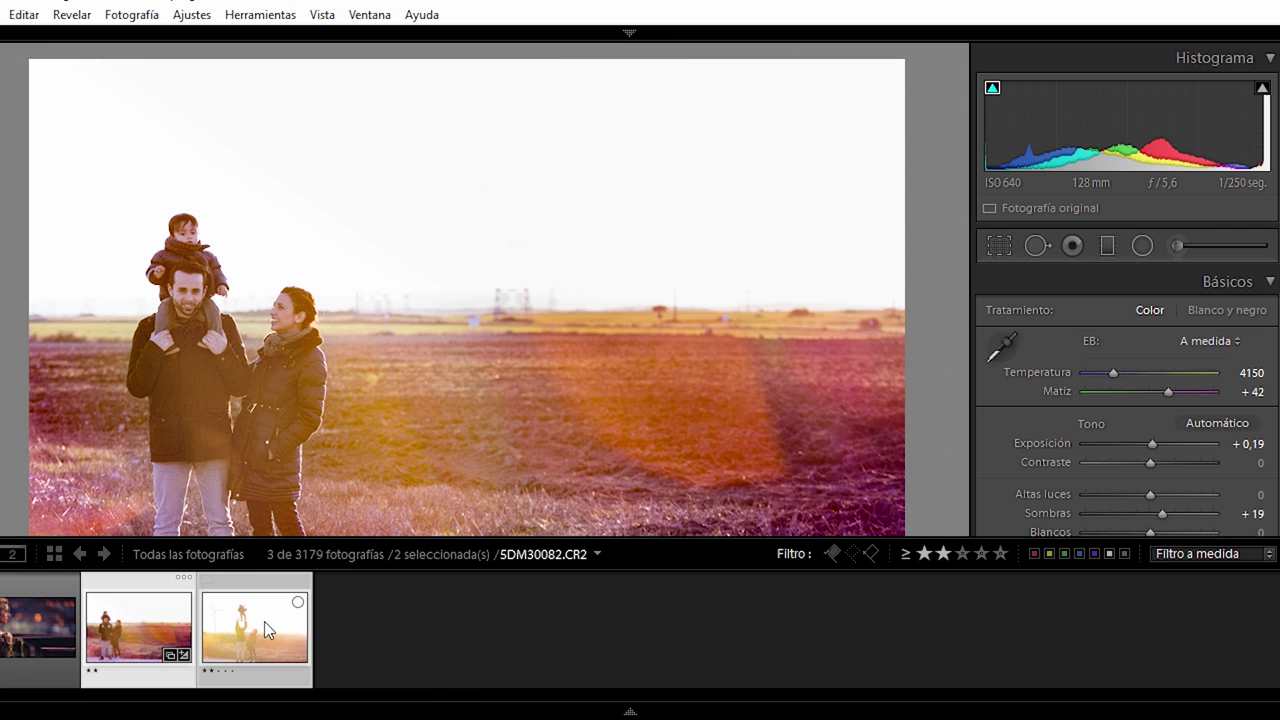
left_click(1045, 680)
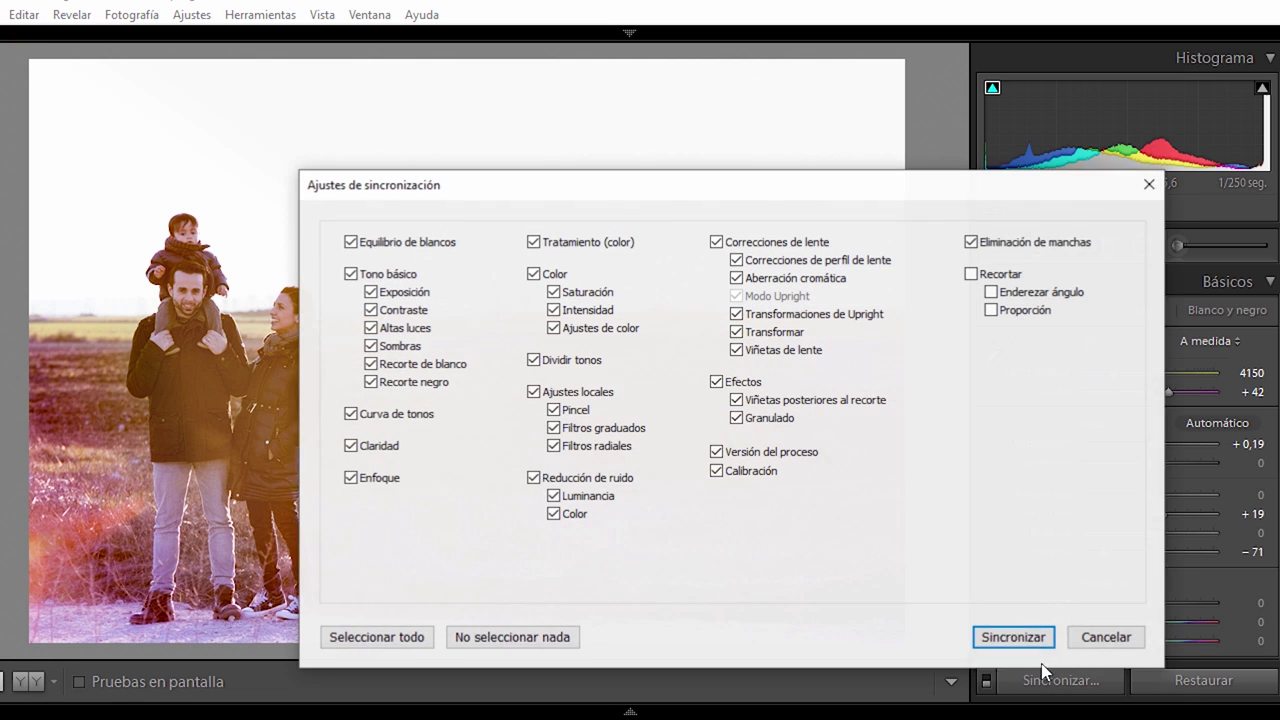
left_click(1013, 637)
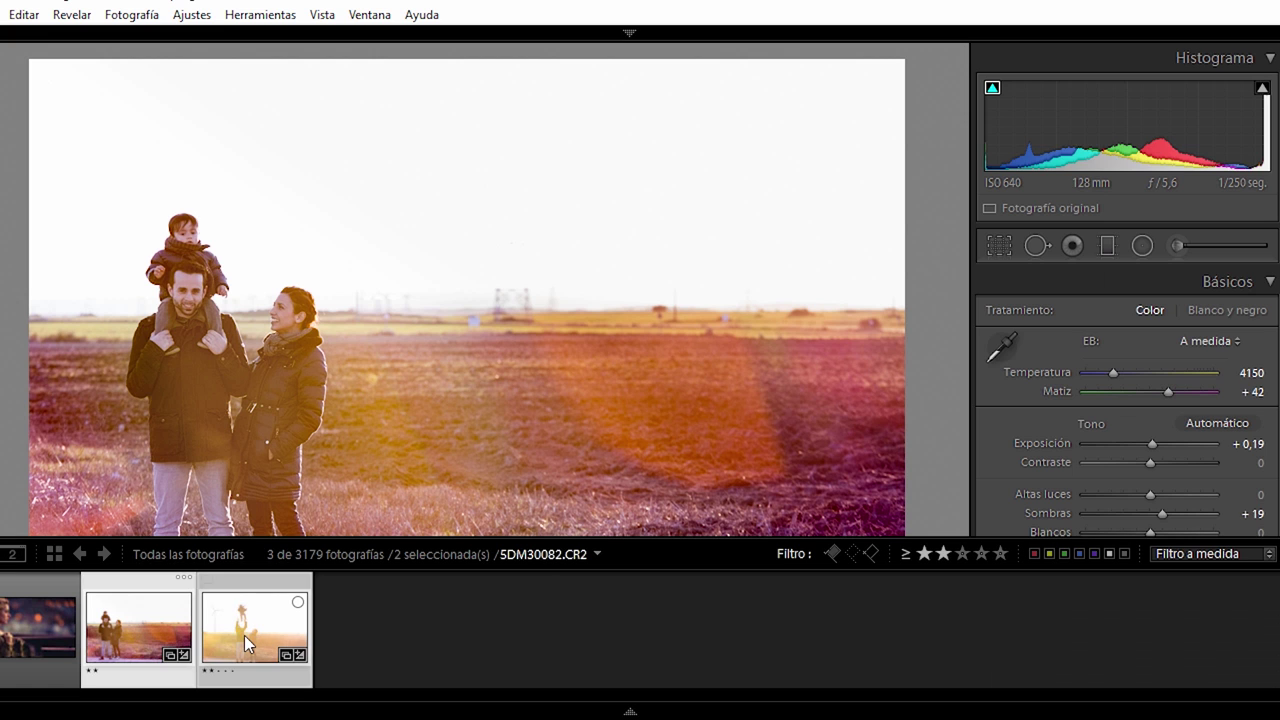
mouse_move(640, 712)
left_click(244, 635)
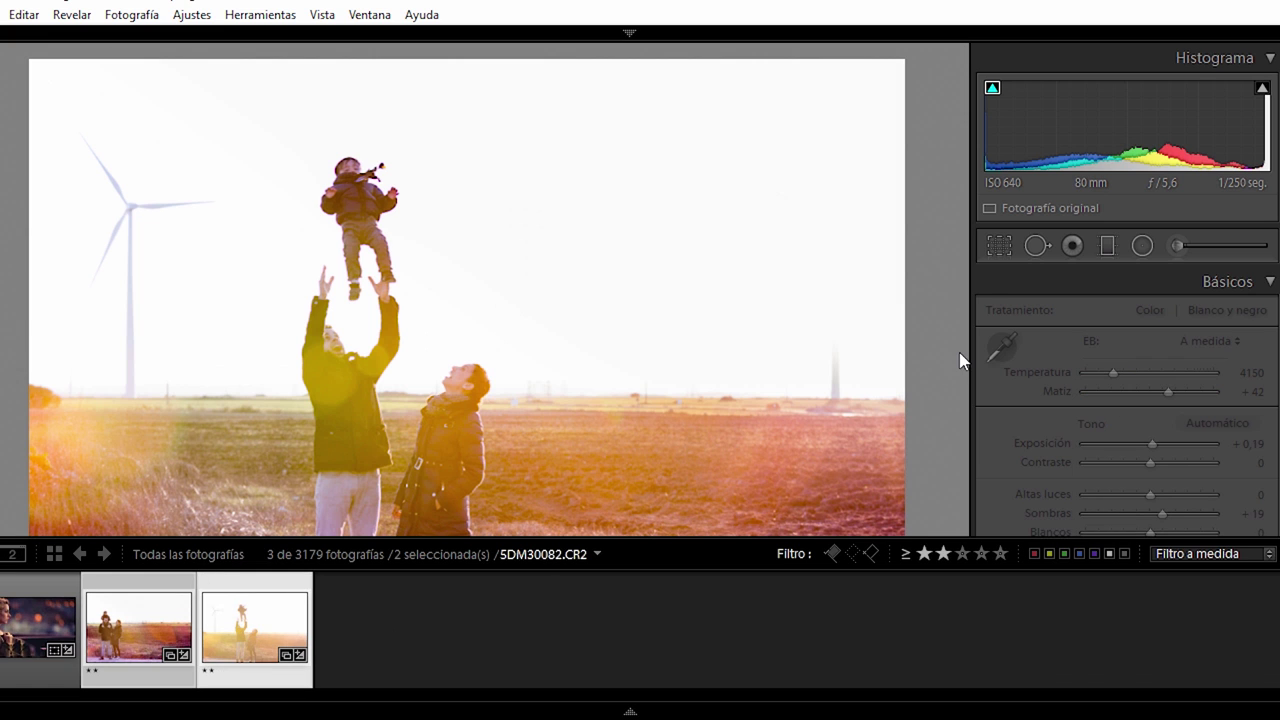
- Move the synced radial filter's pin from the left field onto the father and airborne child
left_click(1143, 245)
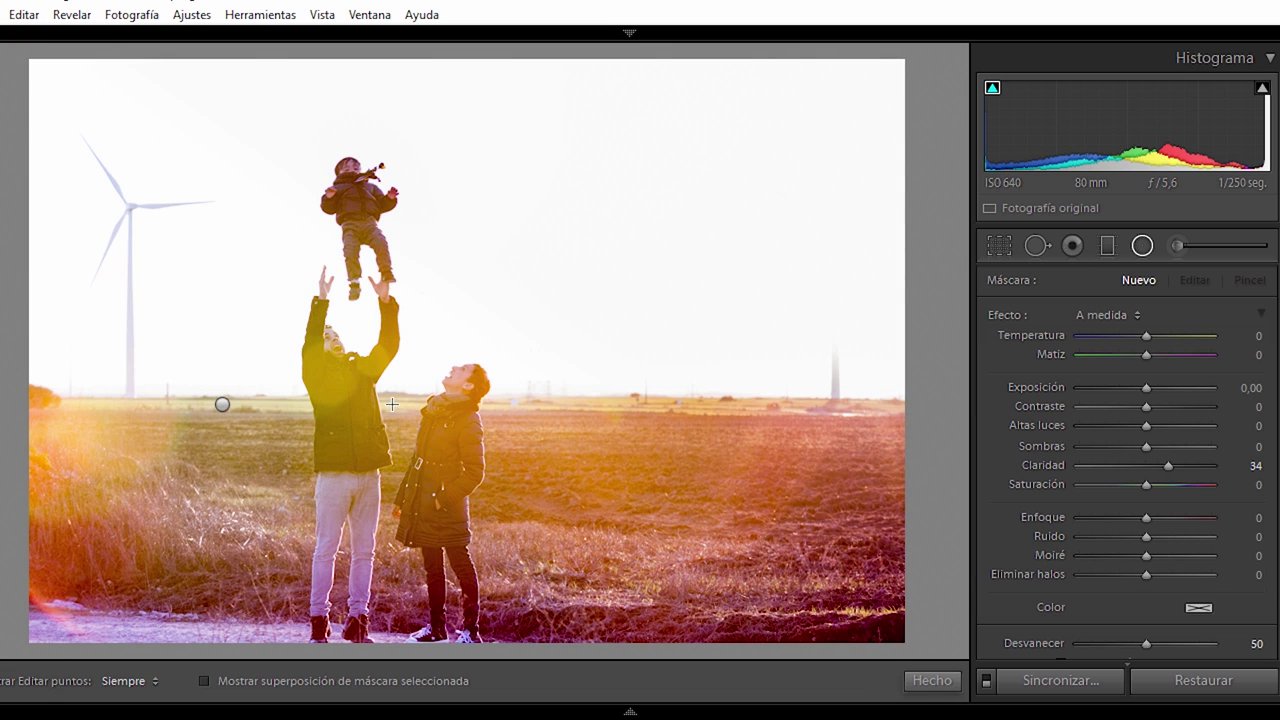
left_click(222, 404)
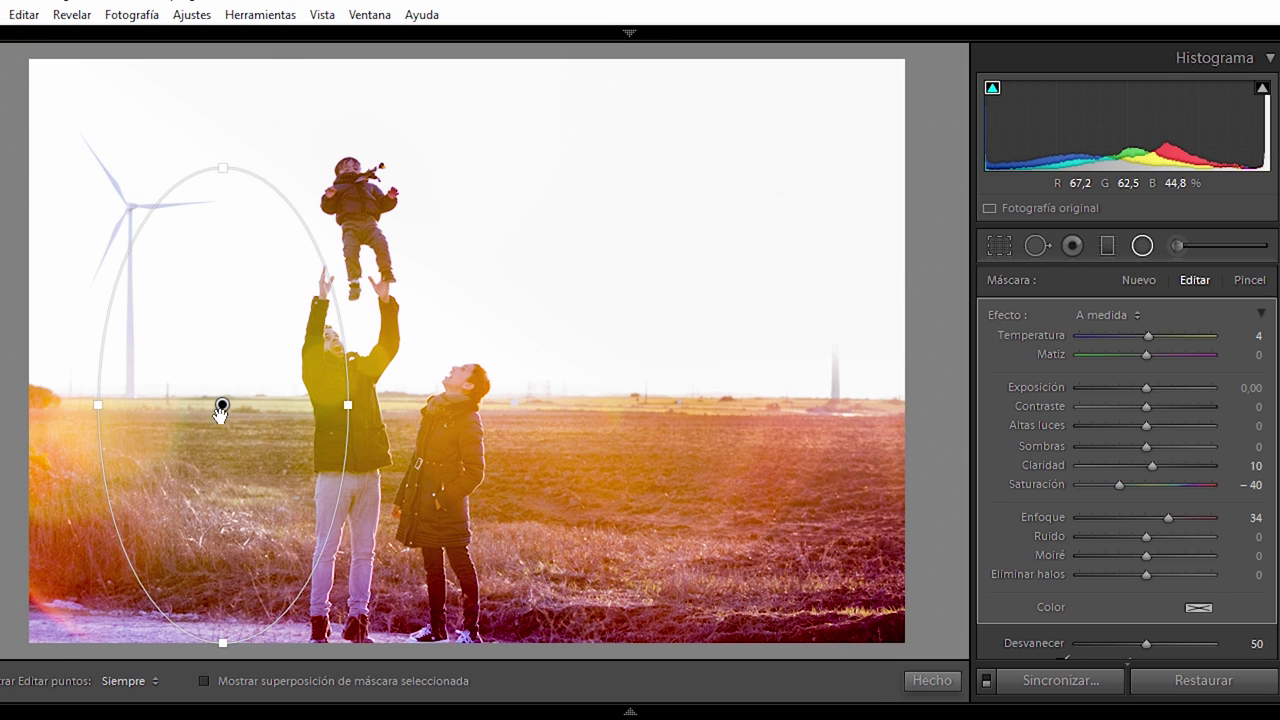
mouse_move(222, 404)
left_mouse_down()
mouse_move(357, 400)
mouse_move(388, 369)
left_mouse_up()
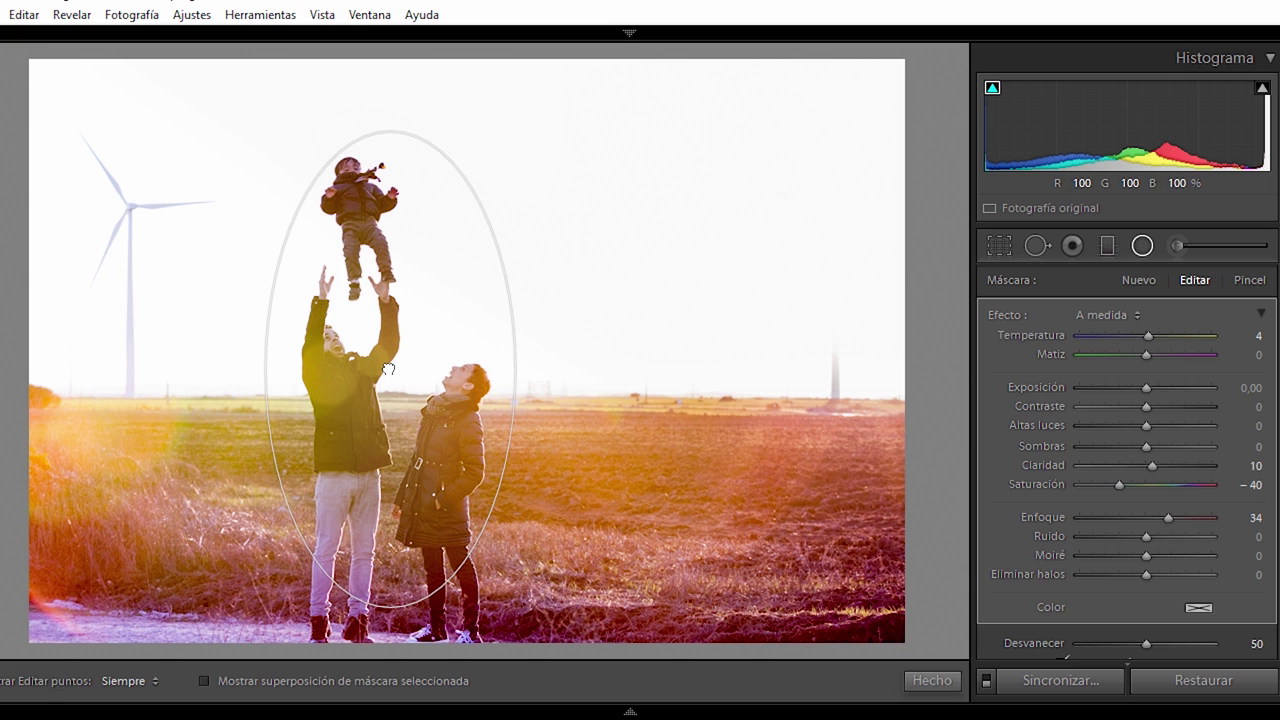
left_click(932, 681)
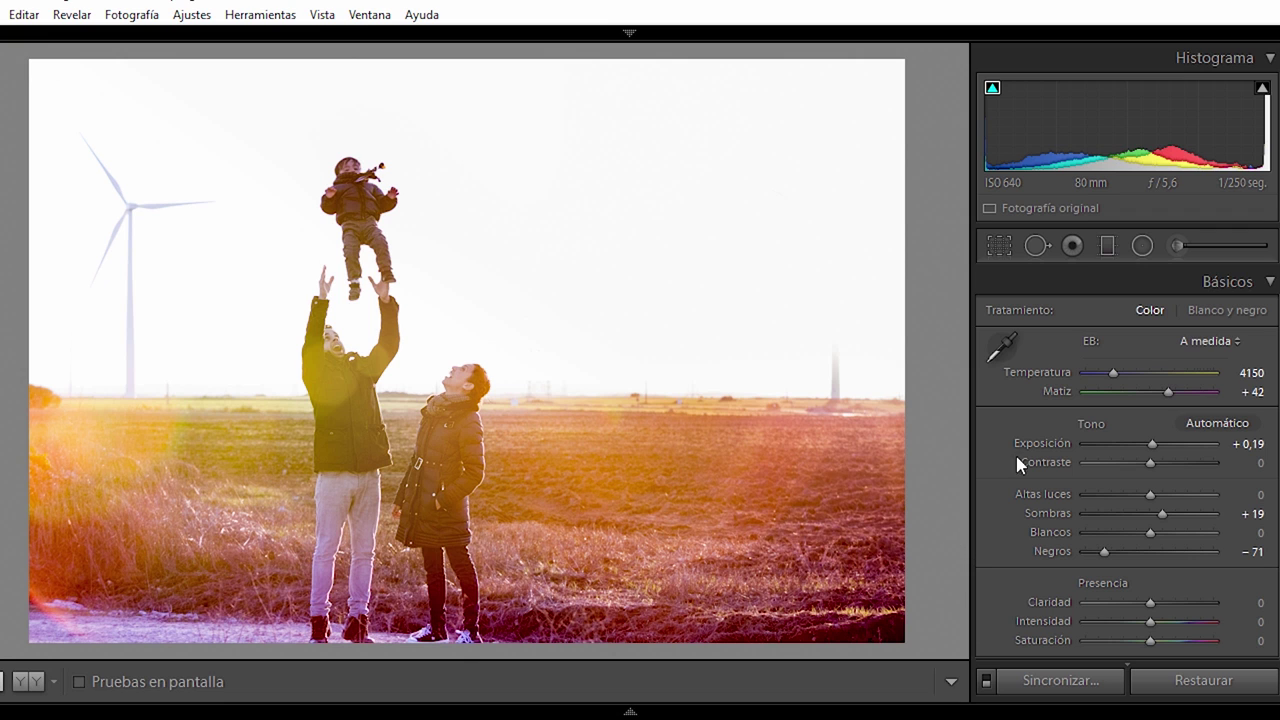
- Try a left-side gradient with highlights near −55, then delete an extra graduated filter
left_click(1107, 245)
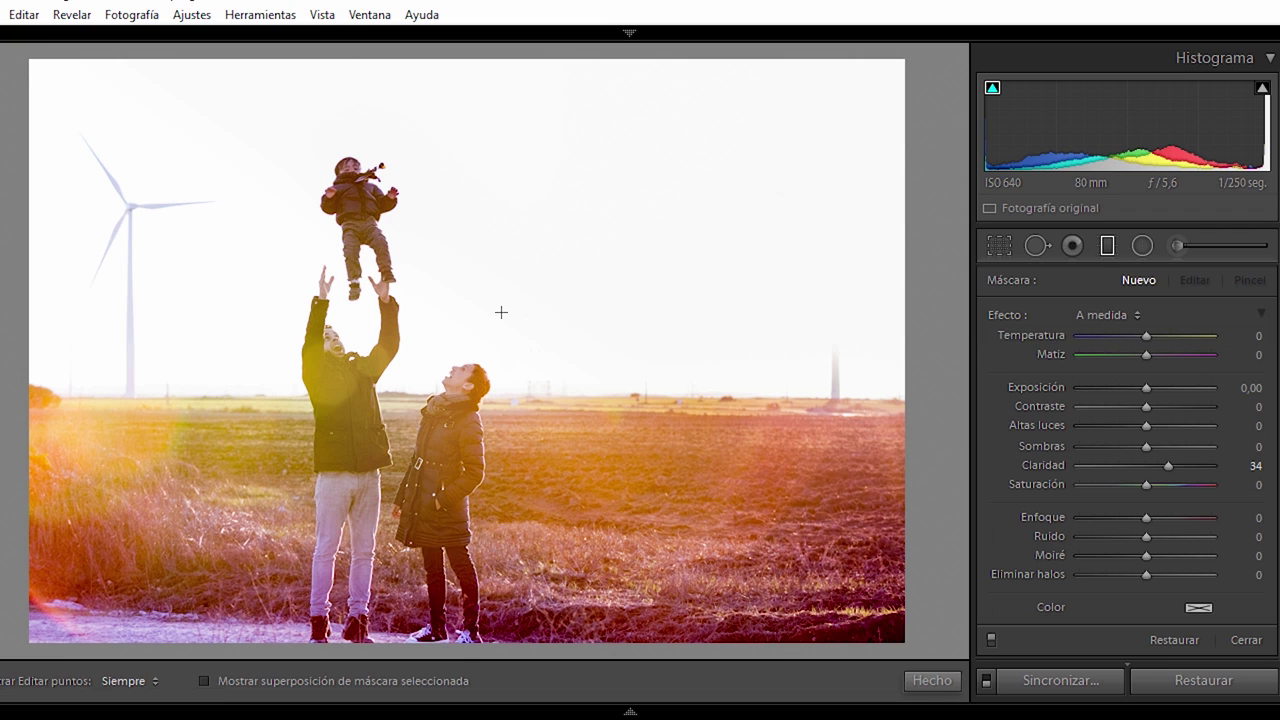
left_click(145, 400)
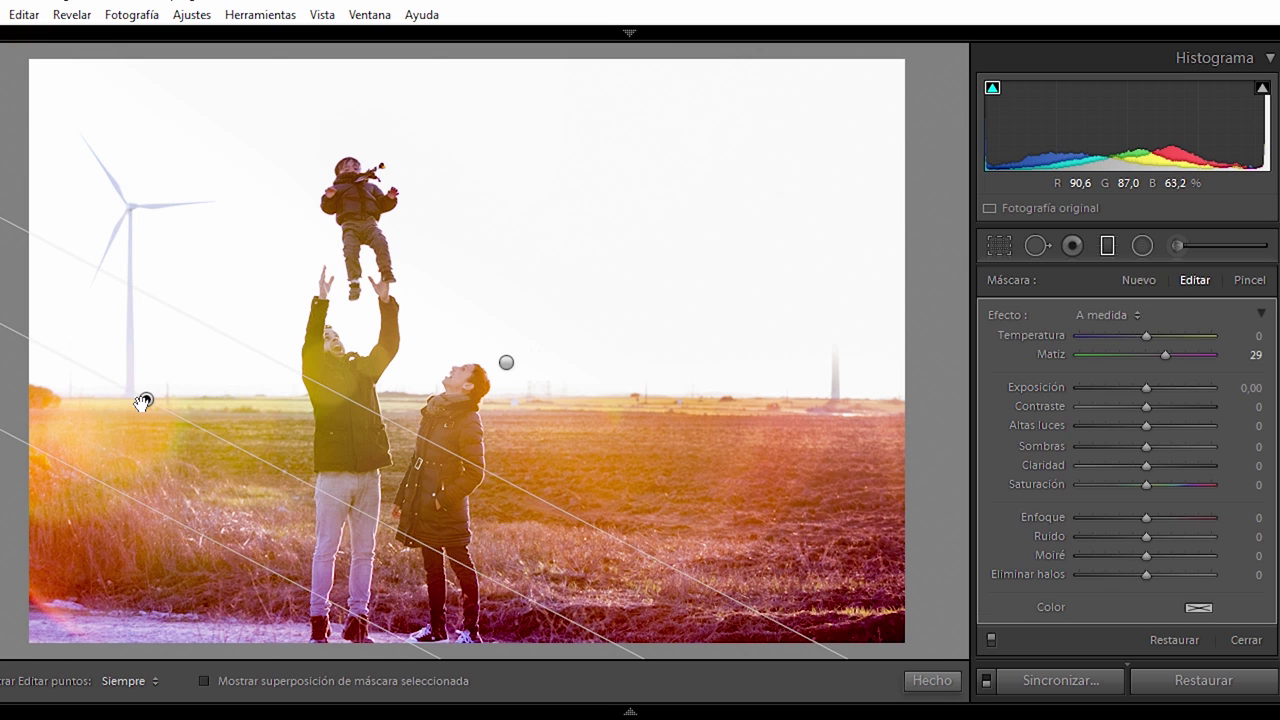
mouse_move(177, 237)
left_mouse_down()
mouse_move(336, 316)
mouse_move(346, 272)
left_mouse_up()
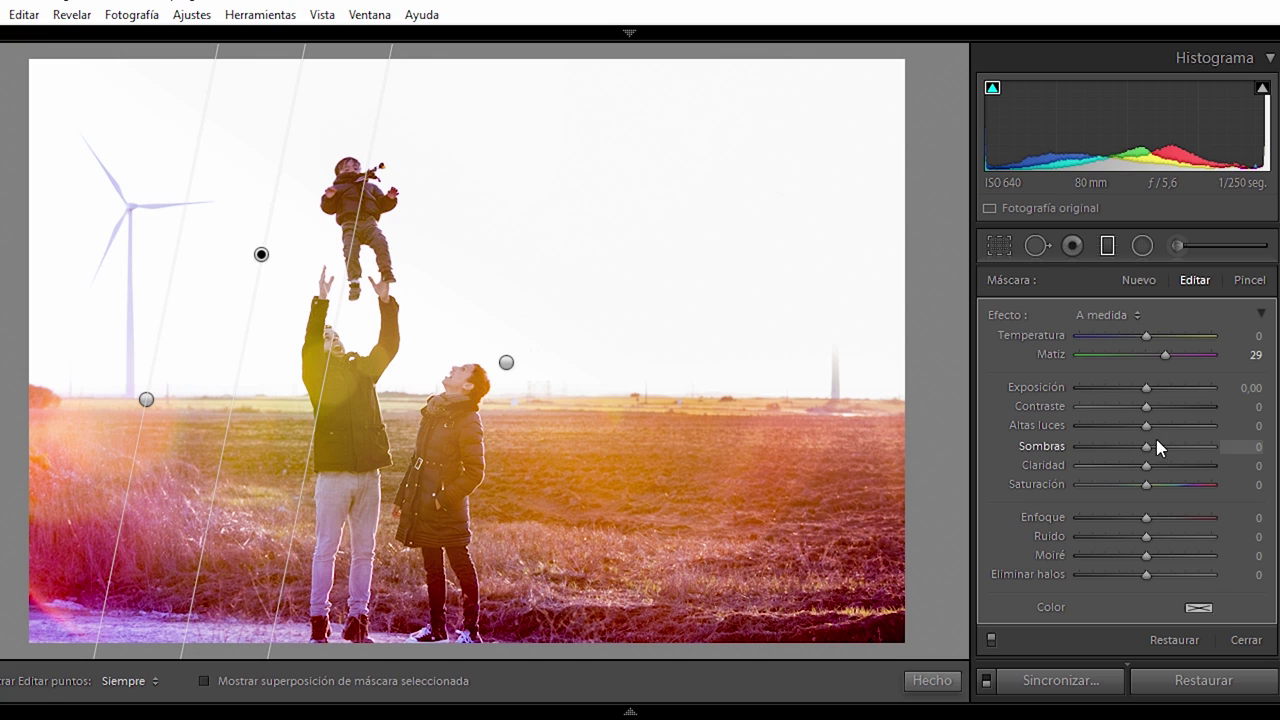
left_click(1081, 426)
left_click_drag(1083, 433, 1121, 435)
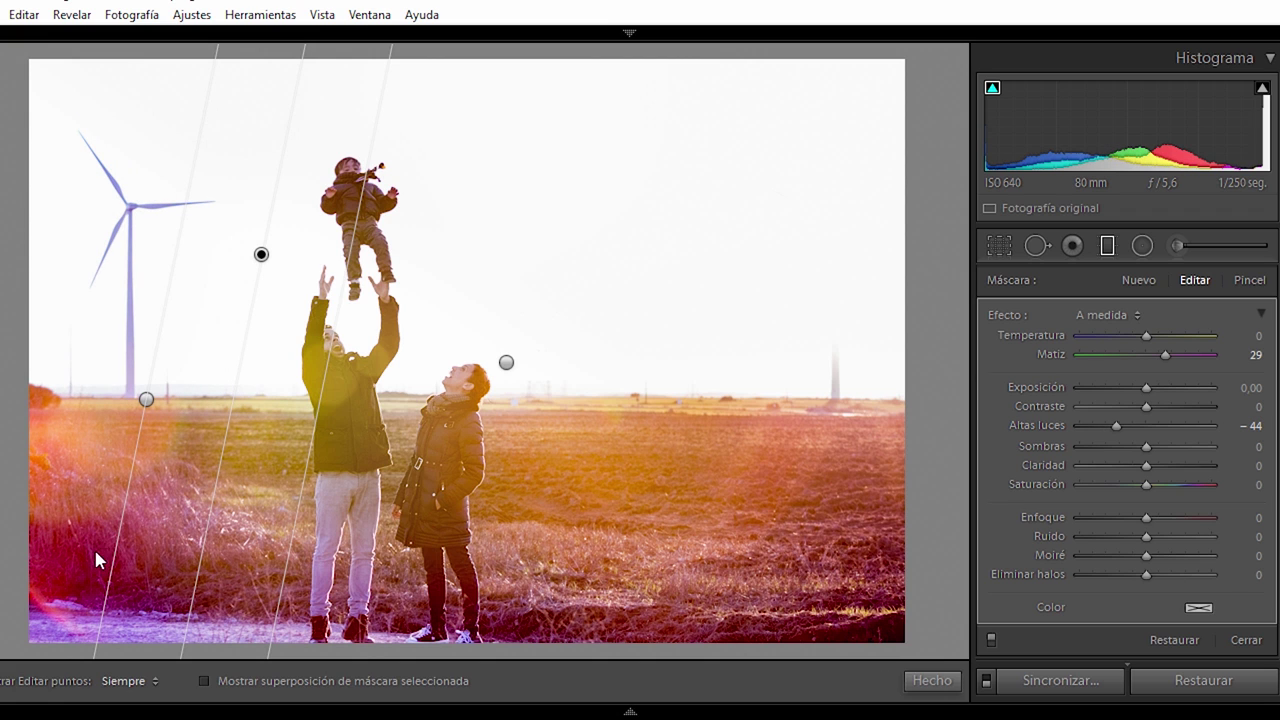
left_click(747, 329)
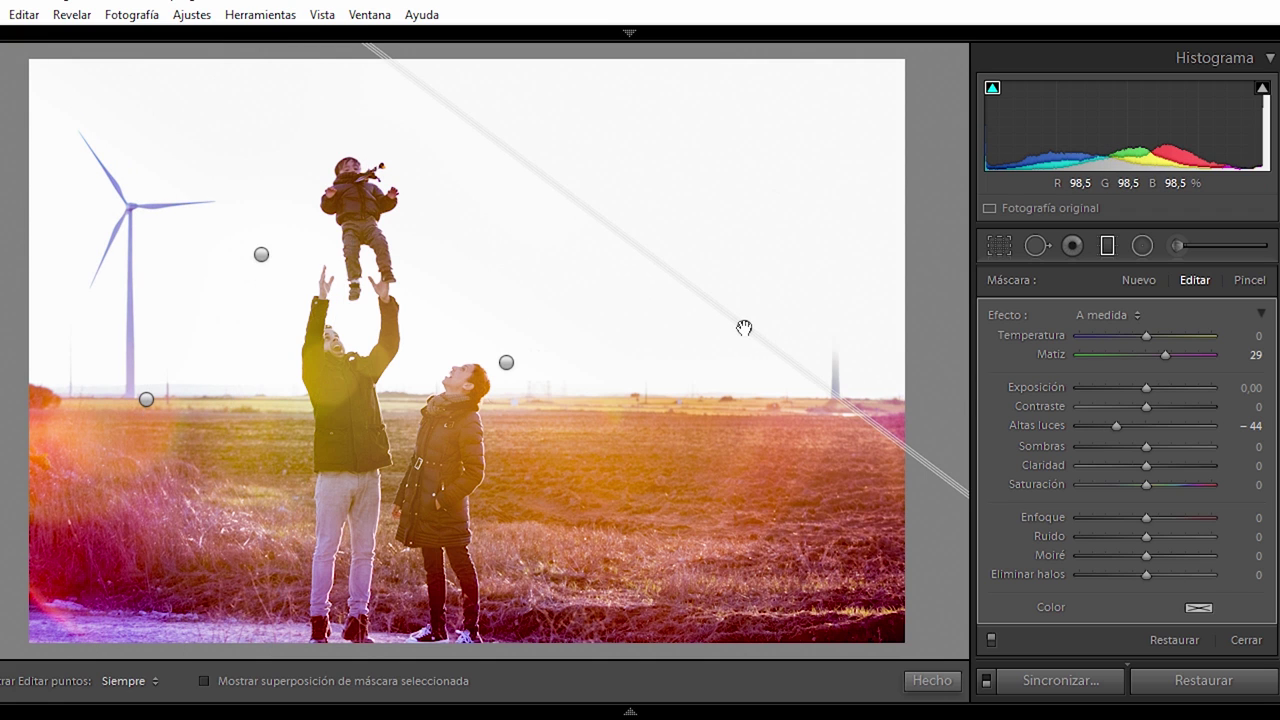
key("Delete")
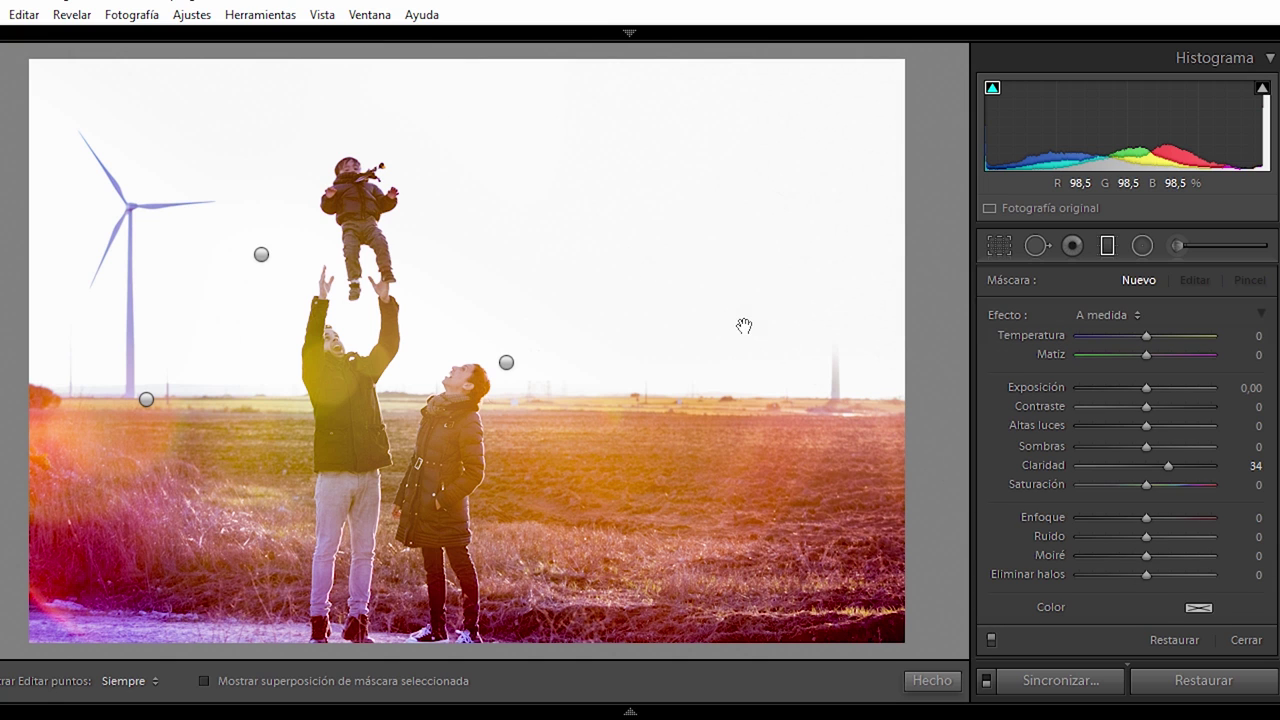
- Rotate the gradient beside the woman steeper and set its exposure to about −0,27
left_click(506, 362)
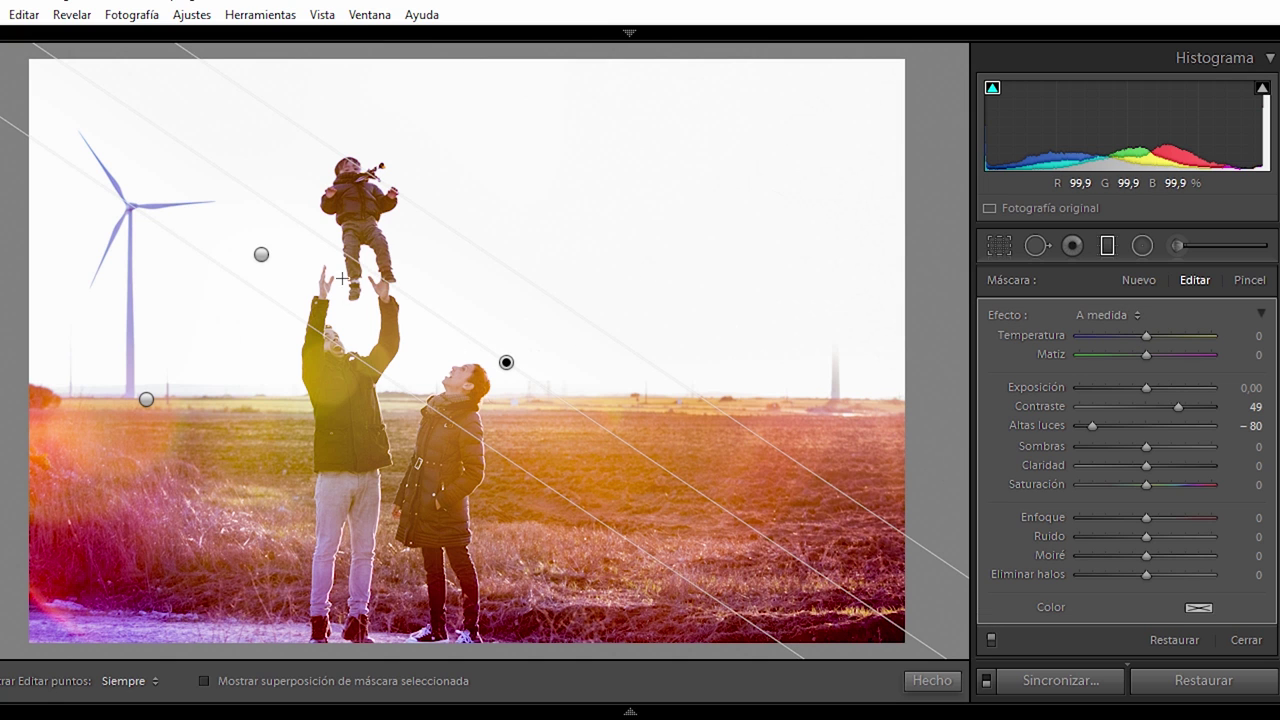
left_click_drag(344, 253, 373, 229)
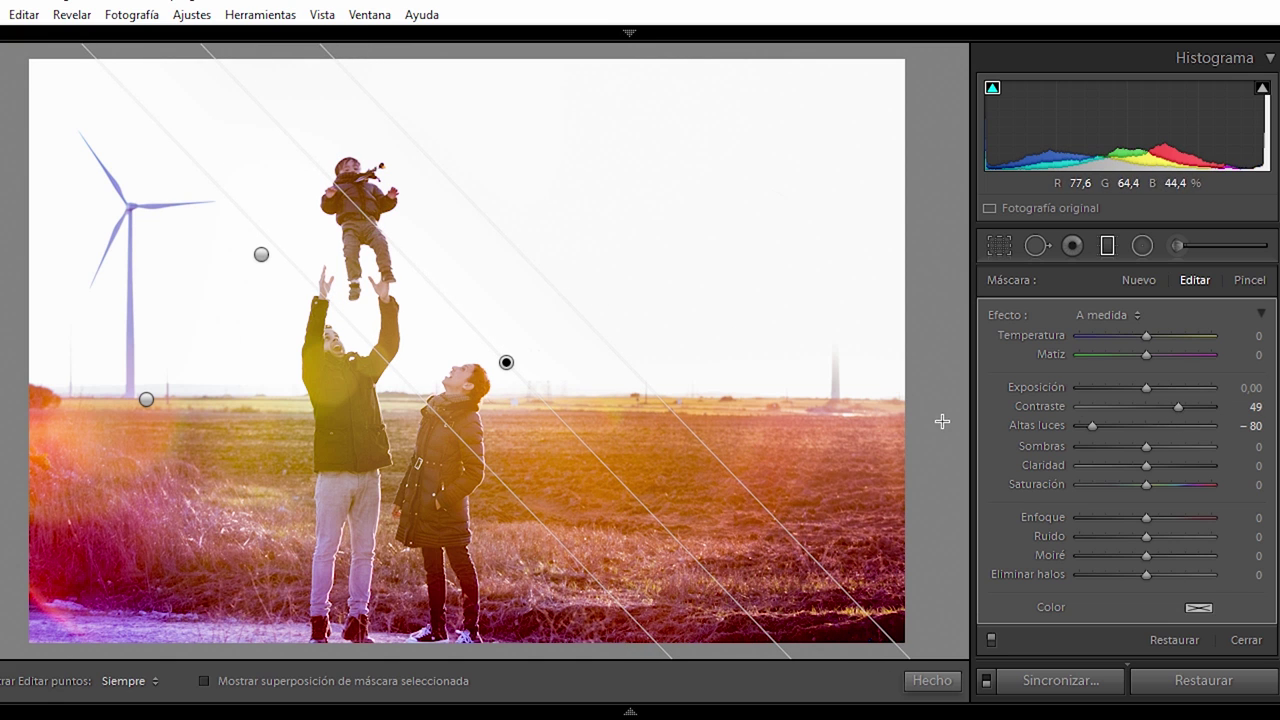
left_click_drag(1134, 388, 1146, 395)
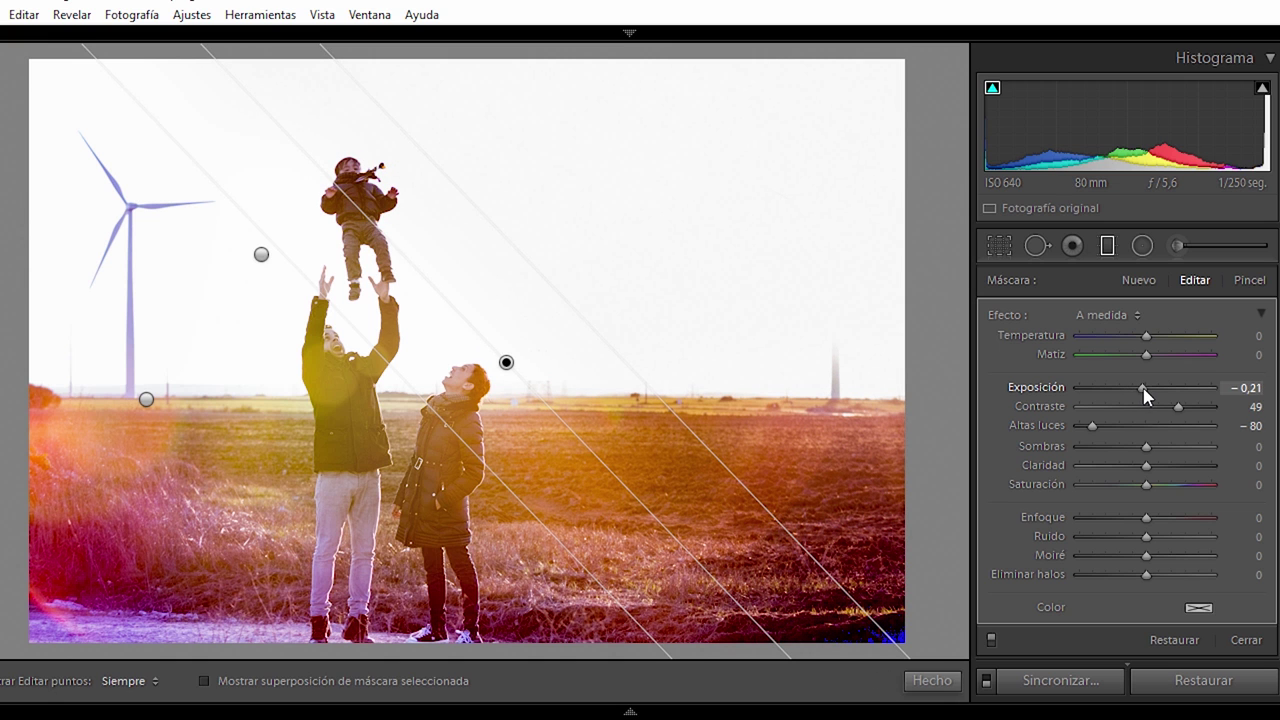
- Add a steep diagonal gradient darkening the upper-right sky at Exposición −1,05
left_click_drag(763, 122, 686, 326)
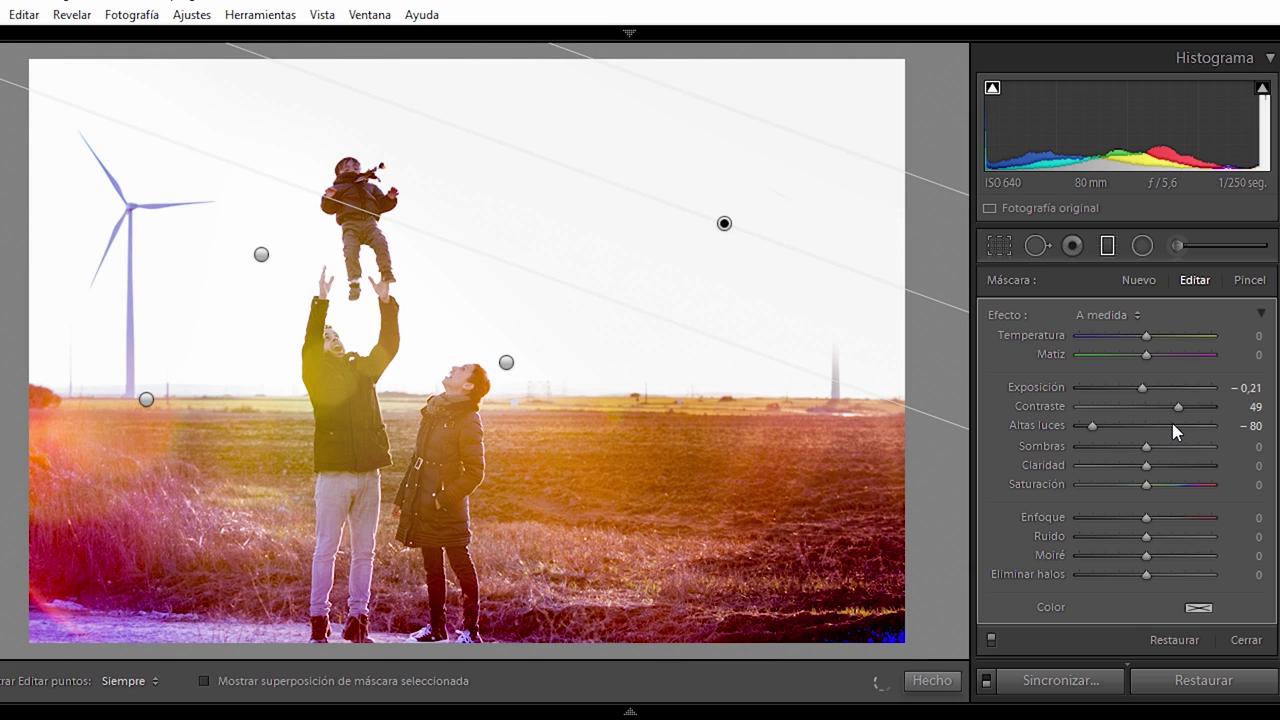
double_click(1178, 406)
double_click(1092, 426)
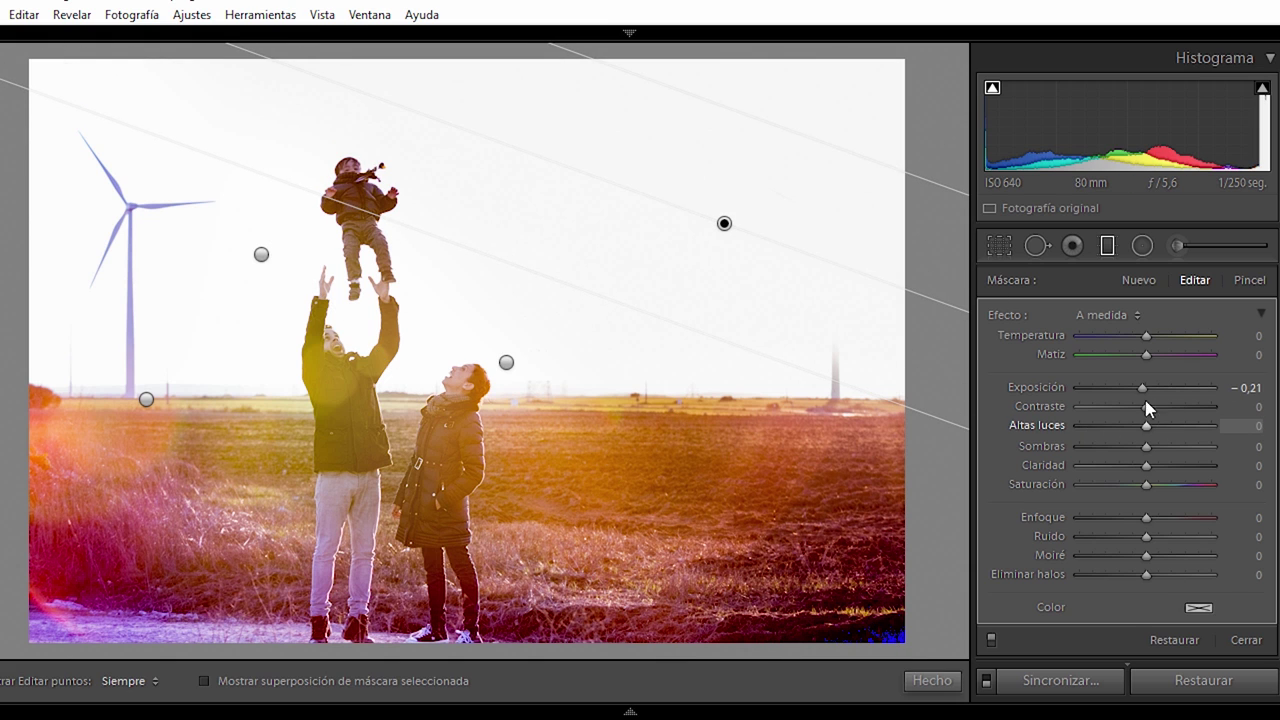
mouse_move(1142, 388)
left_mouse_down()
mouse_move(1093, 390)
mouse_move(1124, 388)
left_mouse_up()
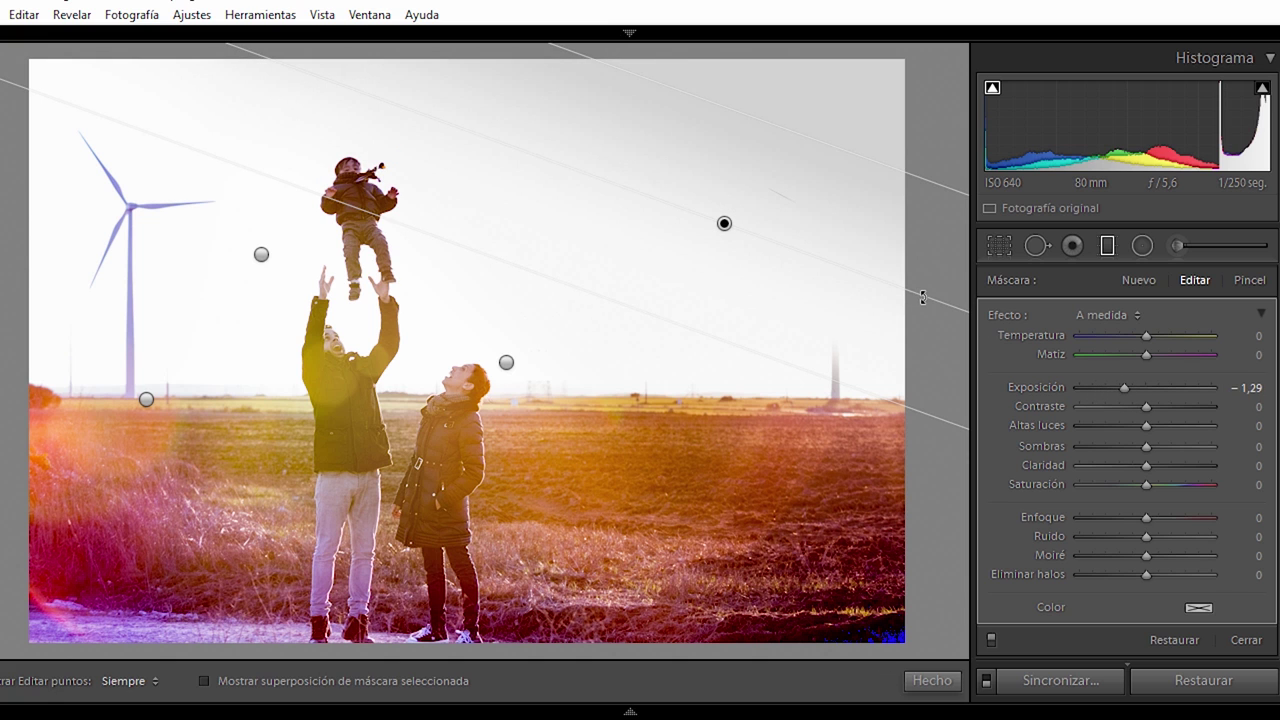
left_click_drag(945, 307, 849, 366)
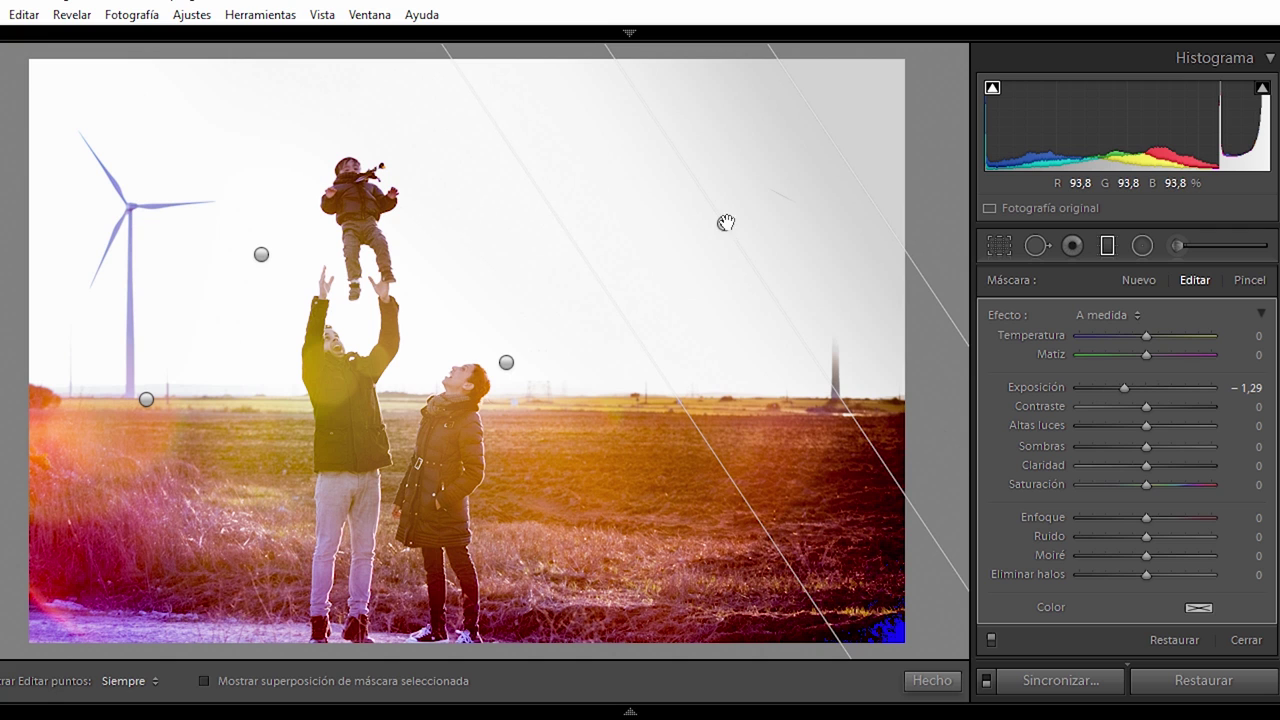
left_click_drag(724, 223, 708, 243)
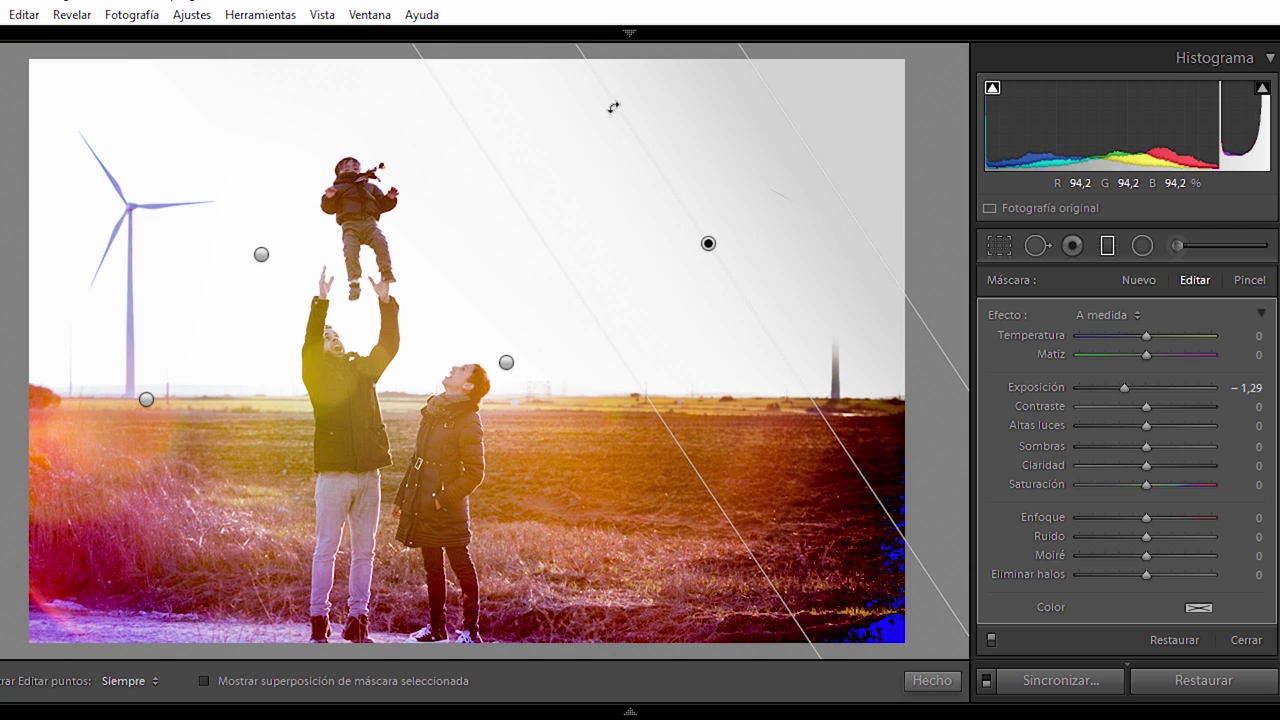
left_click_drag(611, 106, 603, 117)
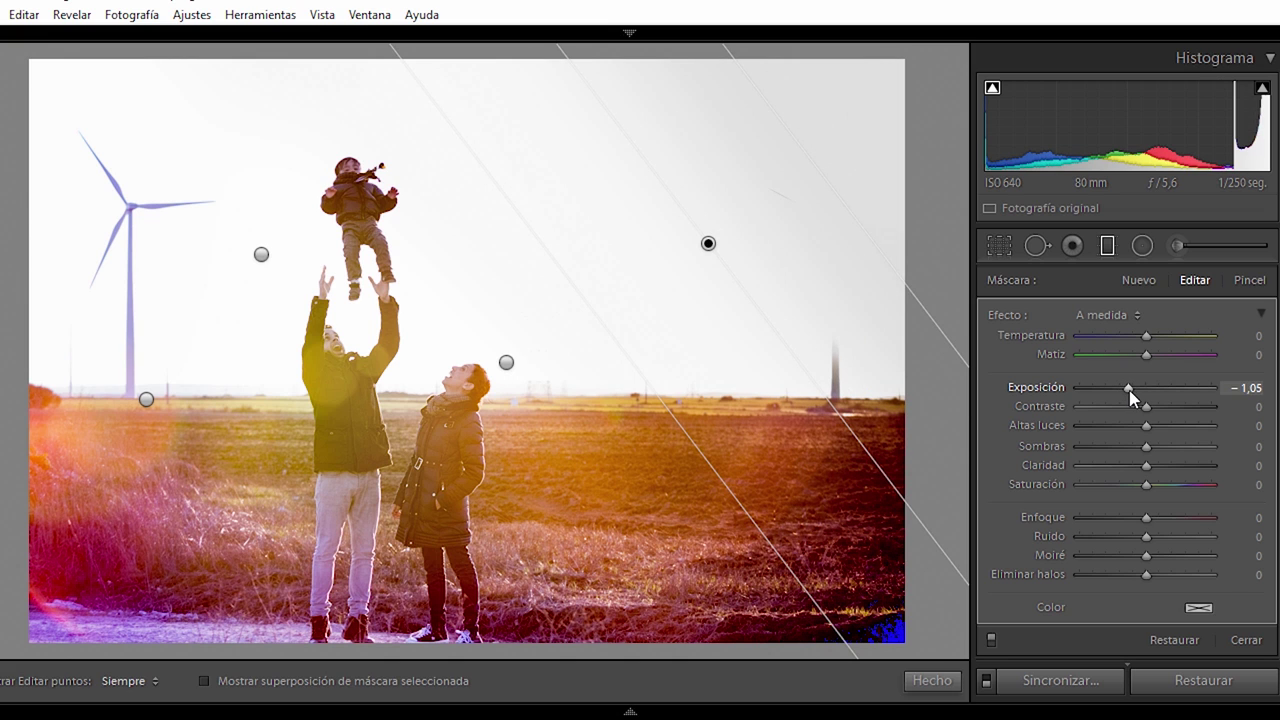
left_click(930, 683)
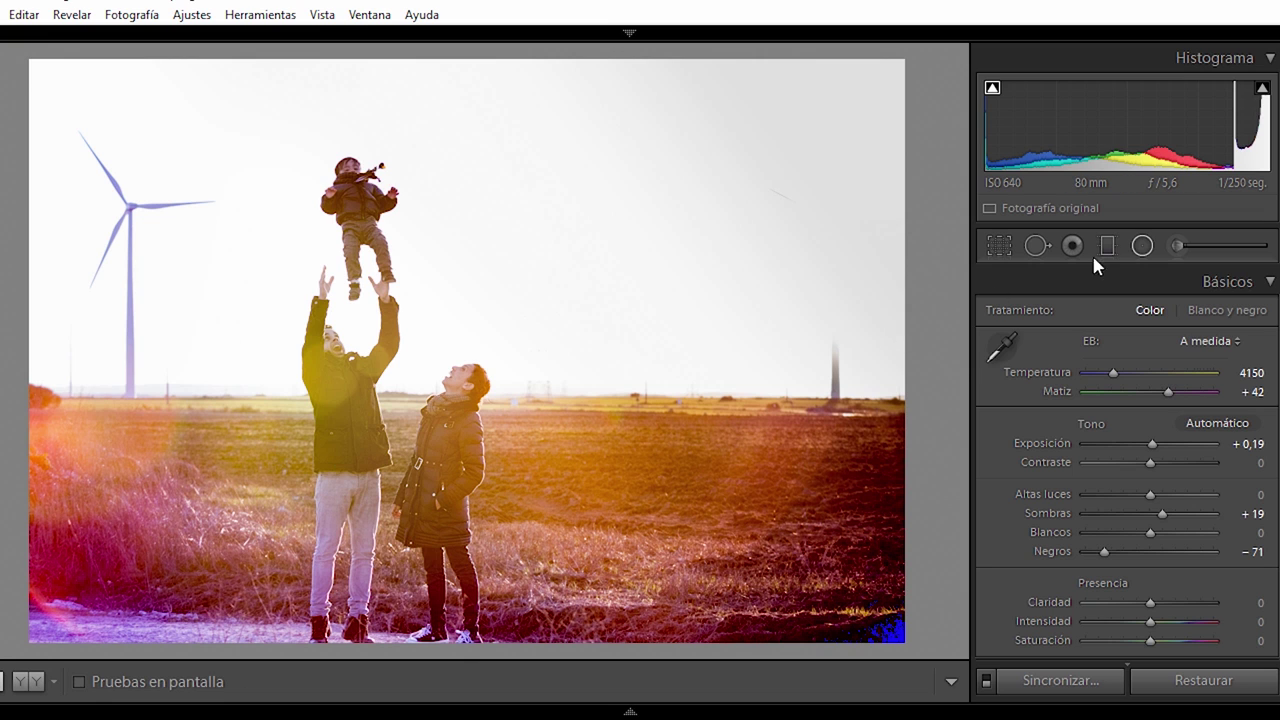
- Paint a warm-temperature adjustment brush, with zero clarity and a smaller brush size, over the left wind turbine
left_click(1033, 247)
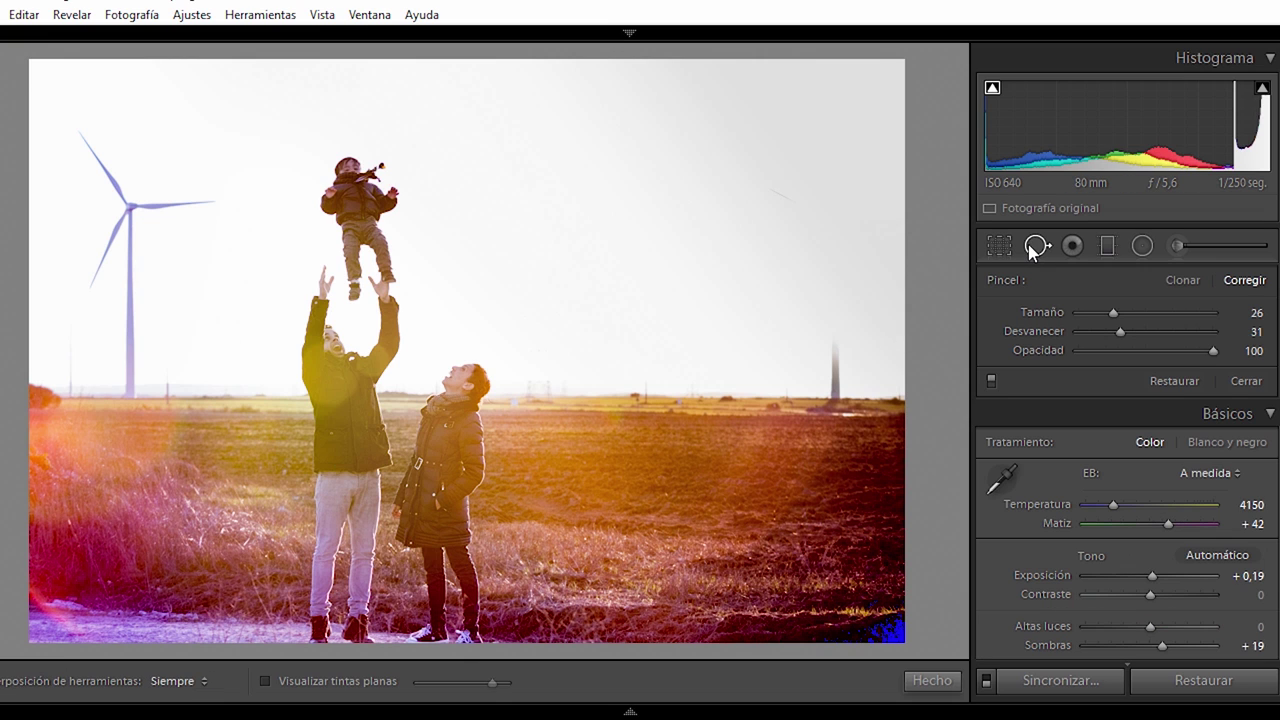
left_click(1178, 246)
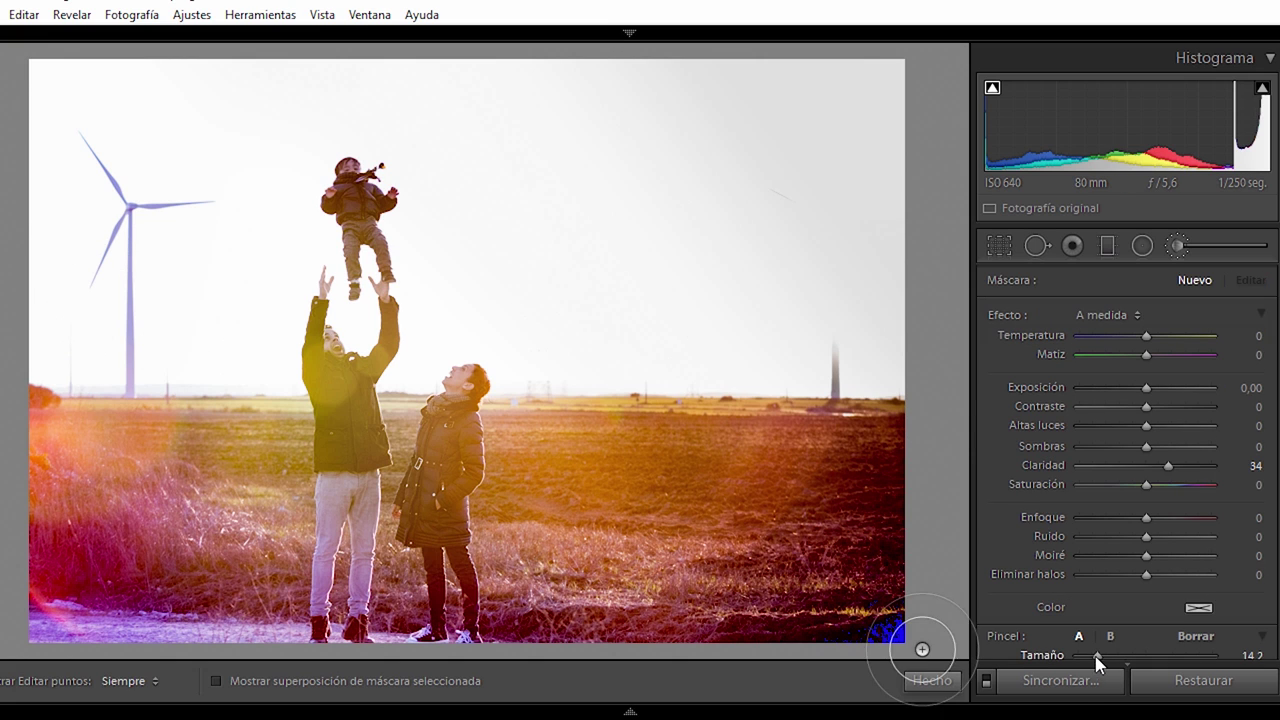
left_click_drag(1097, 656, 1094, 656)
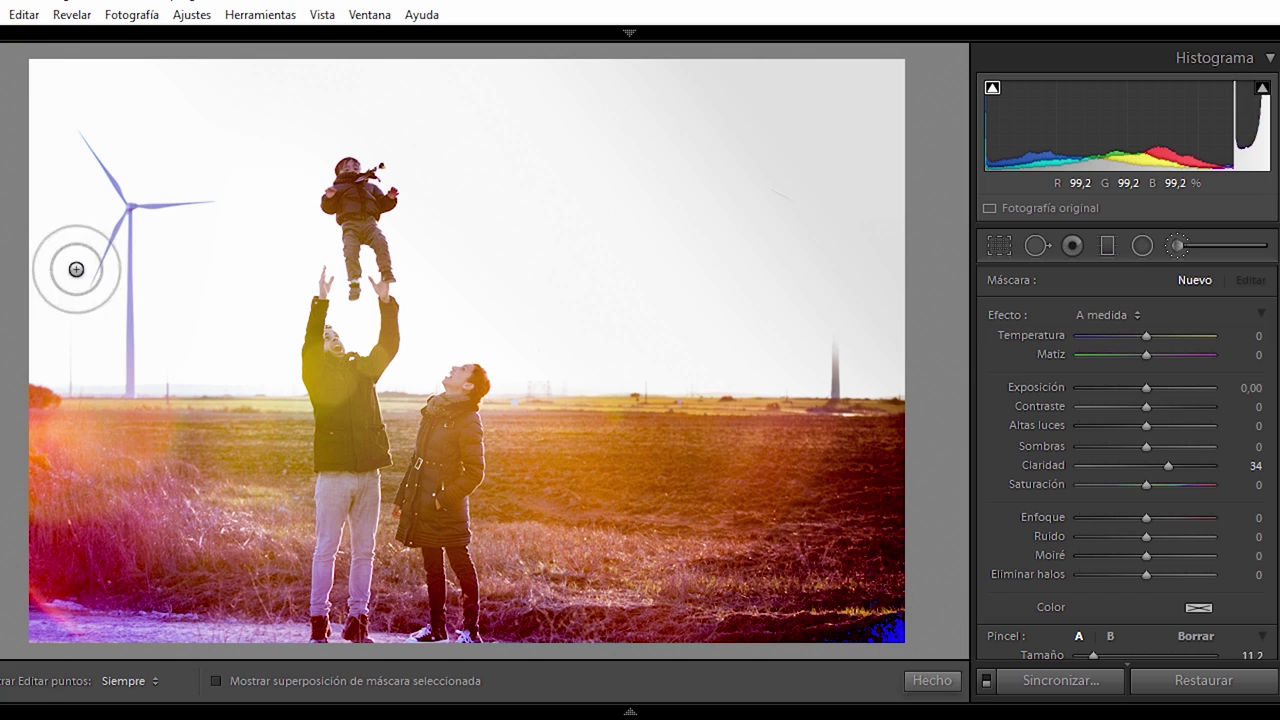
mouse_move(128, 354)
left_mouse_down()
mouse_move(126, 194)
mouse_move(86, 143)
mouse_move(137, 215)
mouse_move(186, 206)
mouse_move(95, 275)
left_mouse_up()
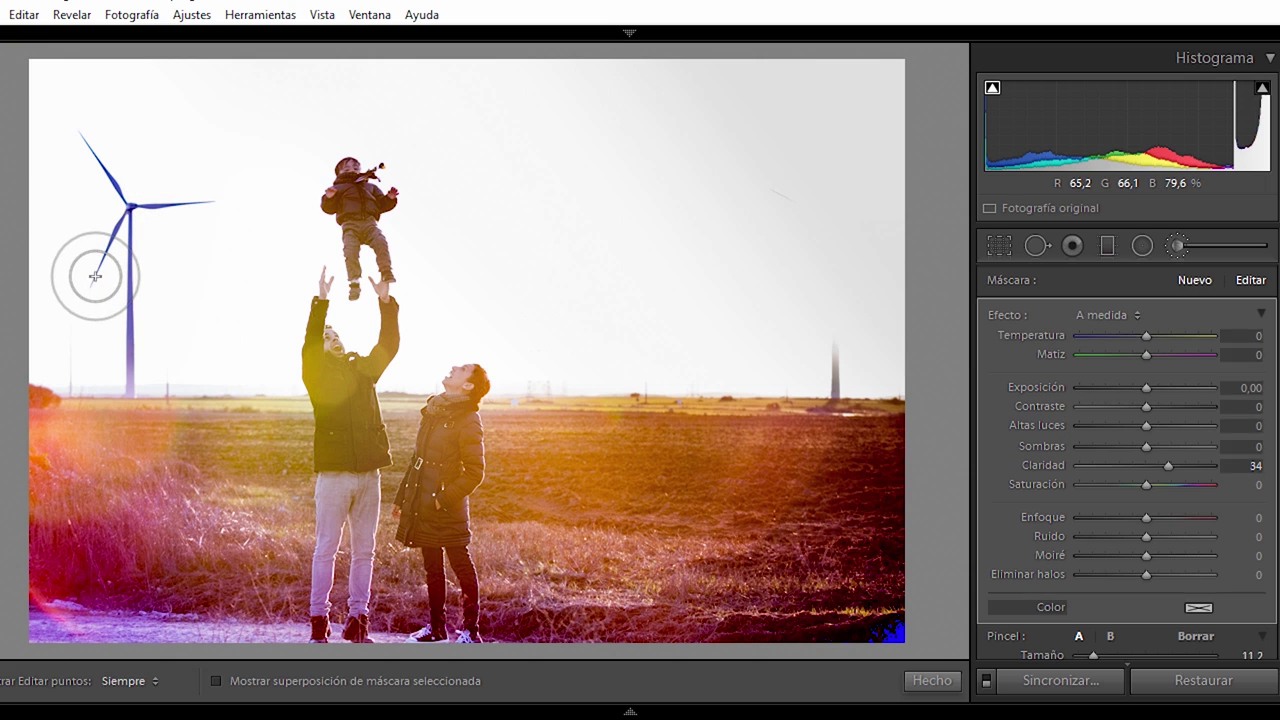
double_click(1168, 466)
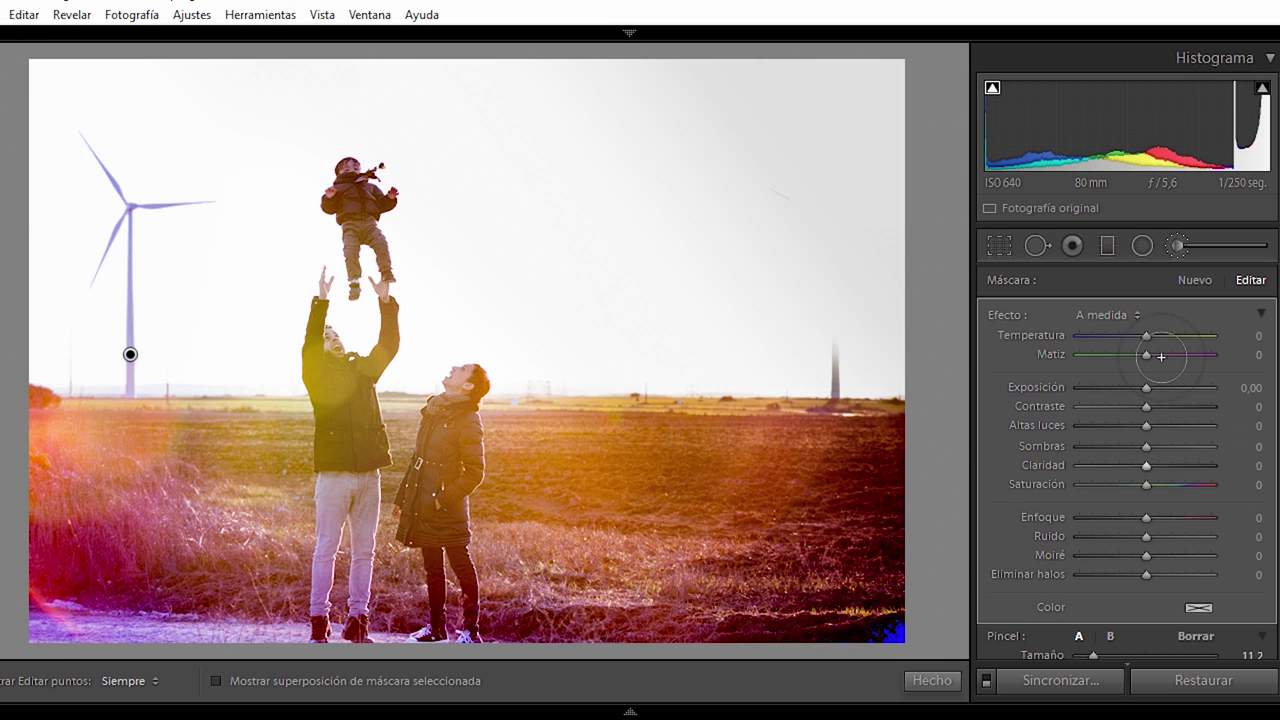
left_click_drag(1146, 335, 1198, 336)
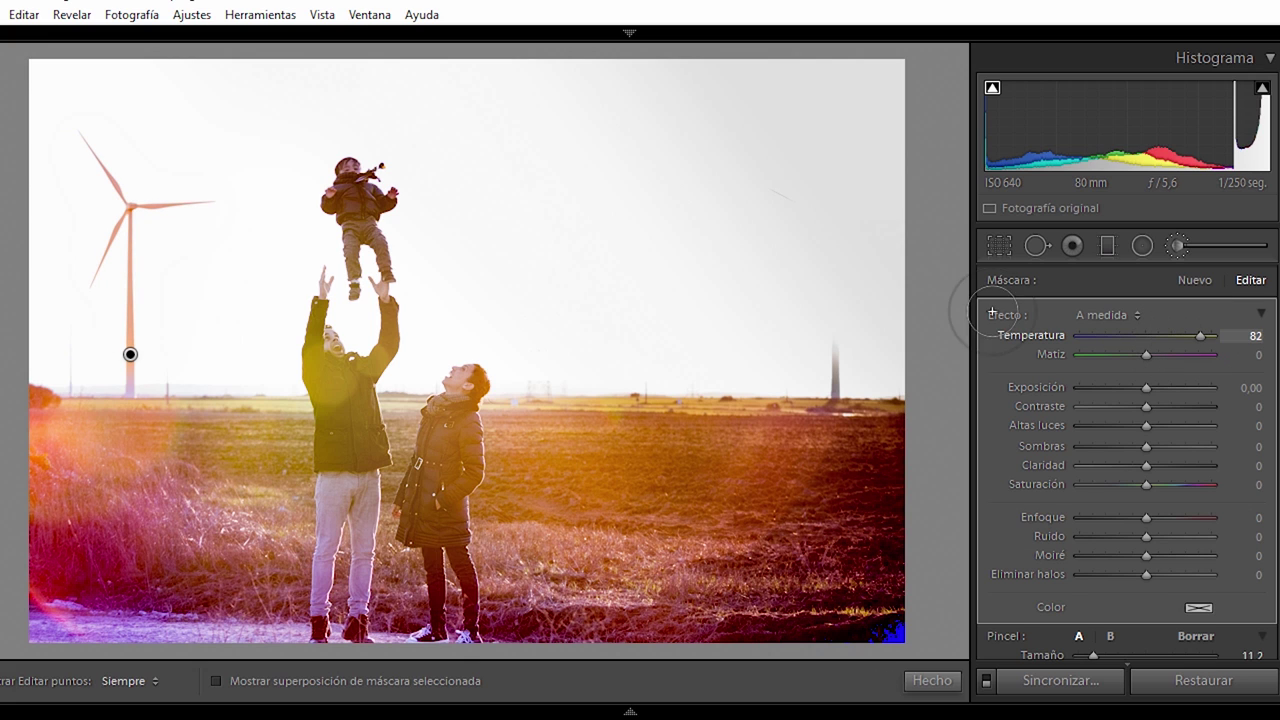
key("h")
key("h")
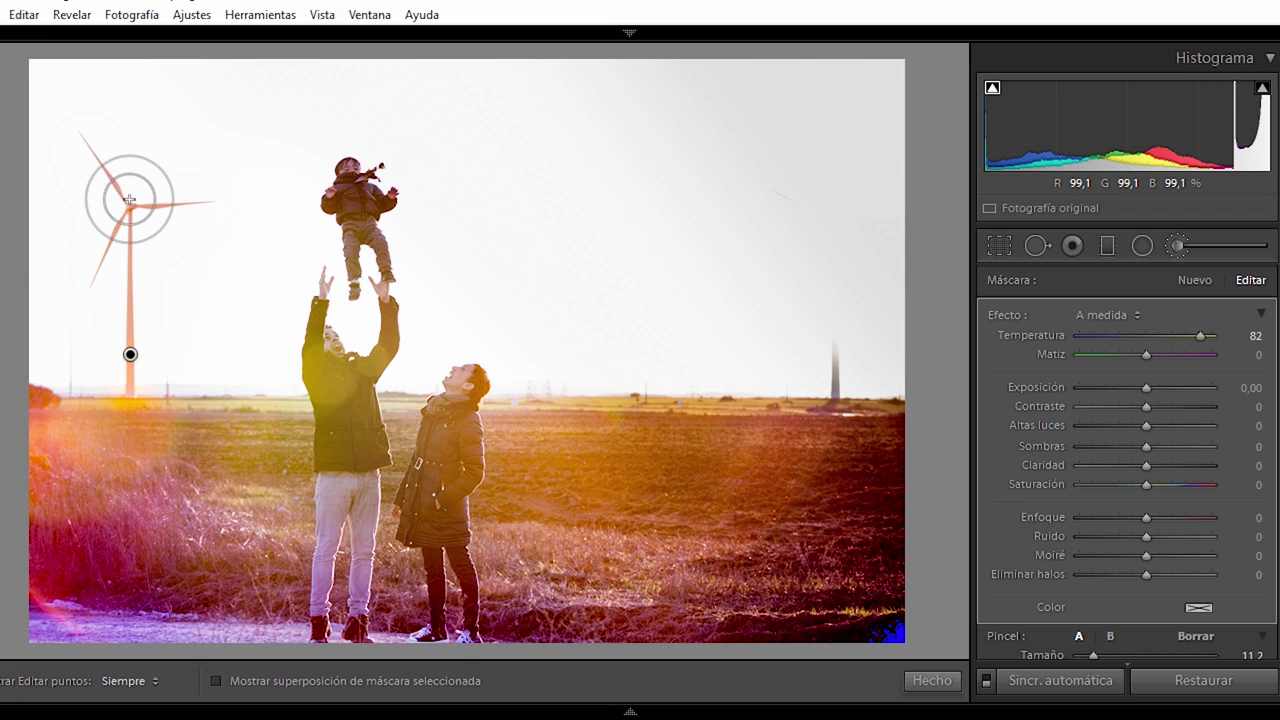
- Brush the warm tint onto the distant tower, undoing a stray sky stroke
key("ctrl+z")
key("h")
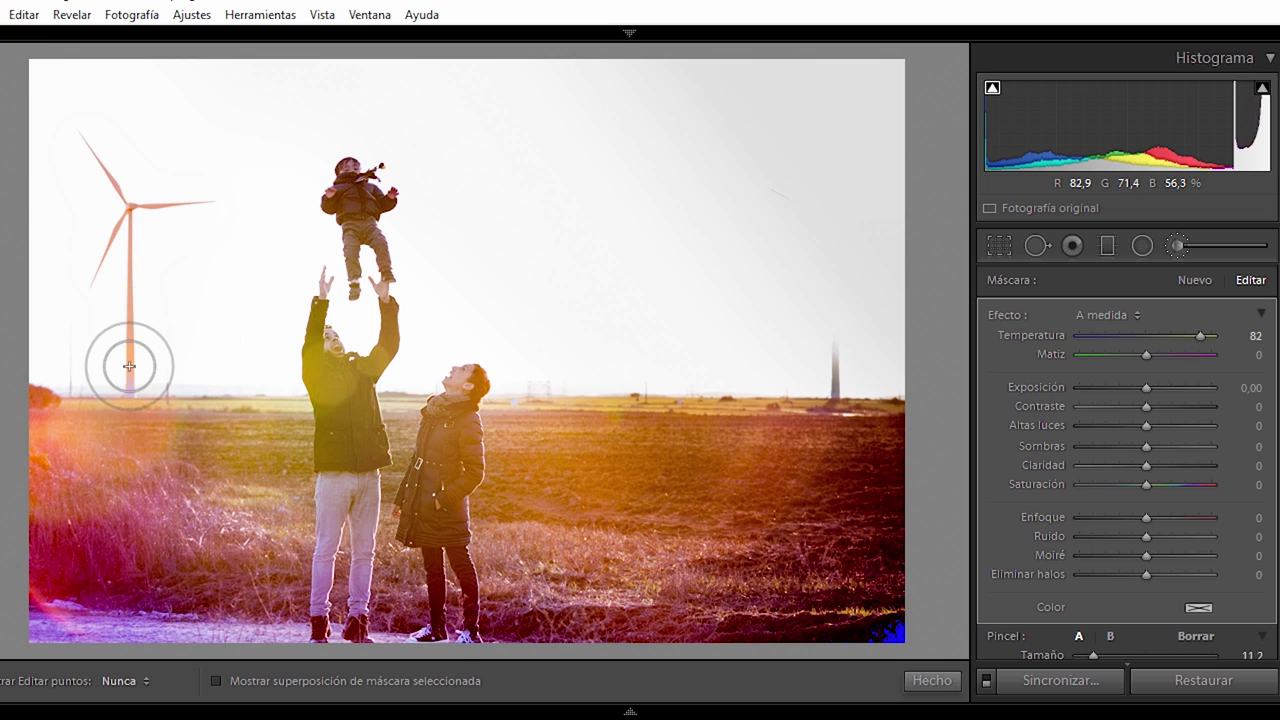
key("h")
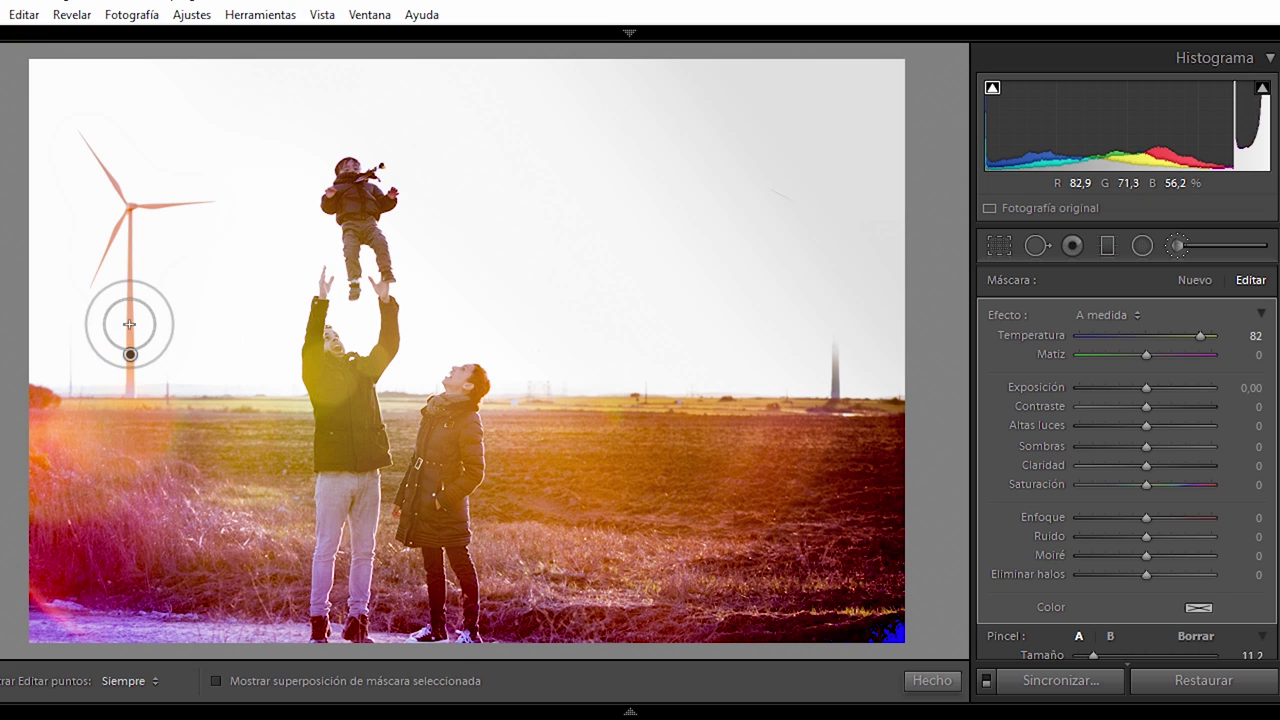
left_click(831, 360)
key("h")
left_click_drag(834, 281, 815, 171)
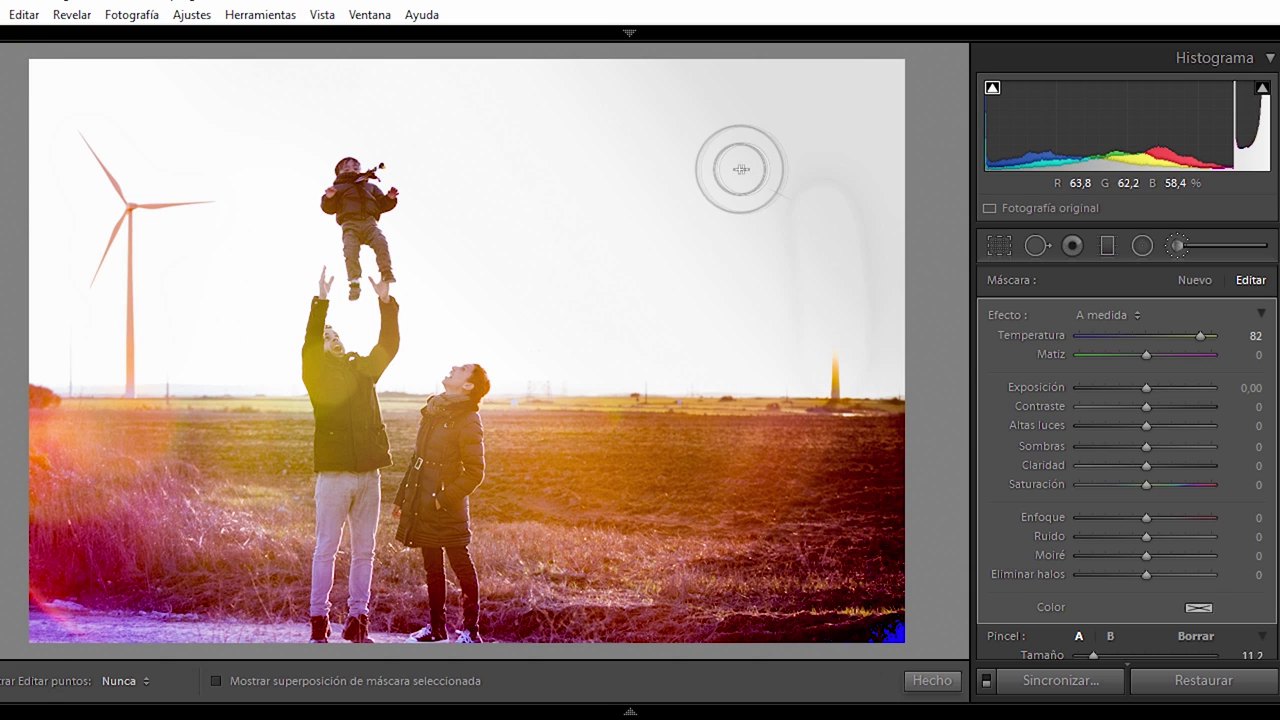
key("h")
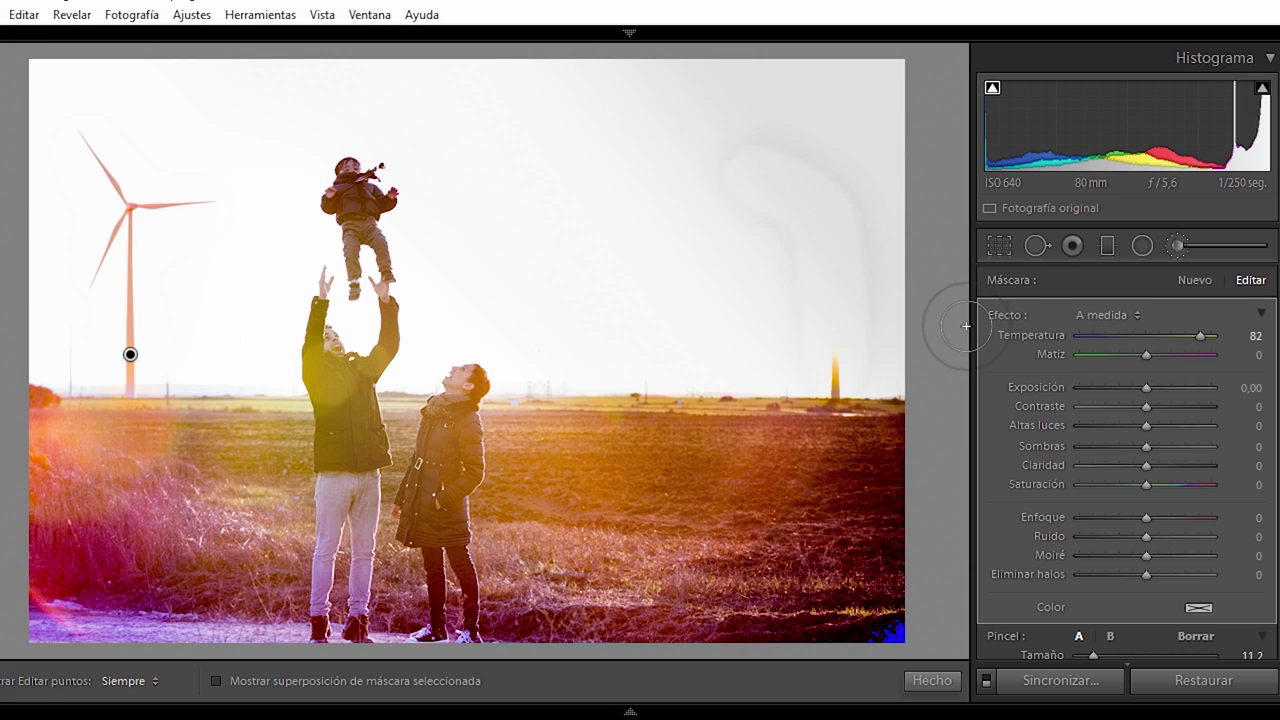
key("ctrl+z")
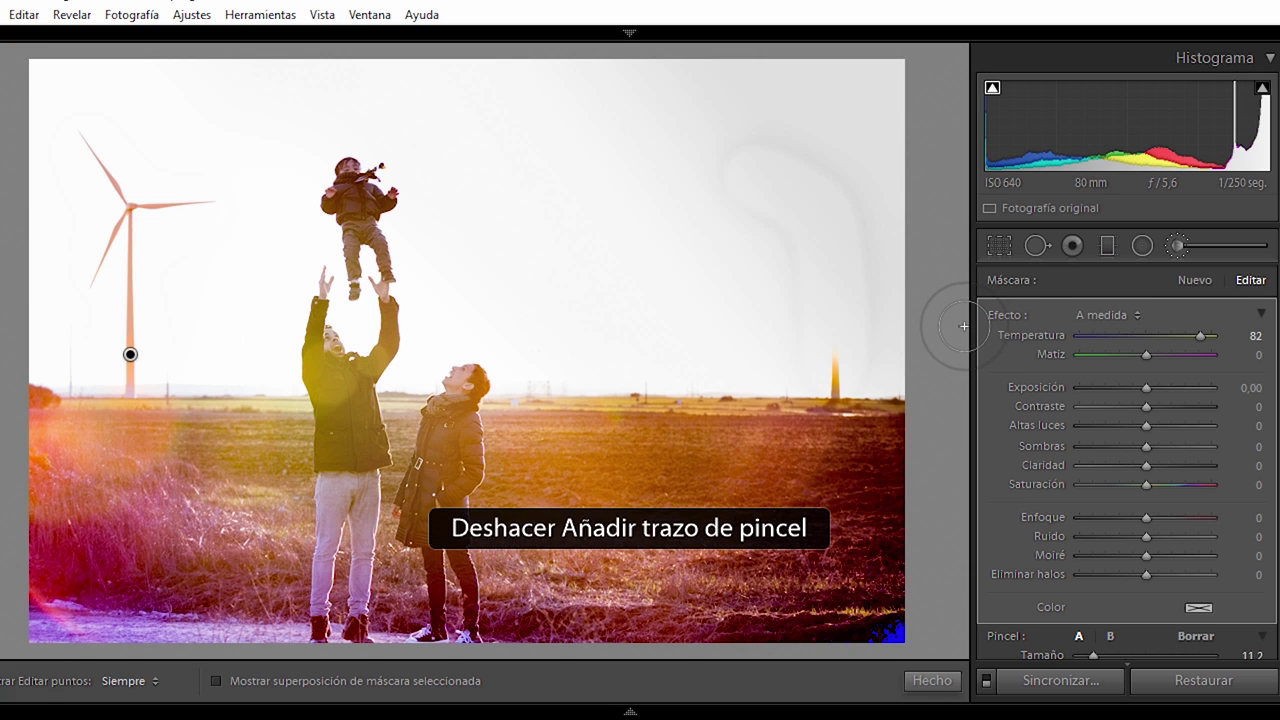
- Touch up the distant tower and undo a stray stroke near the man's legs
left_click(833, 369)
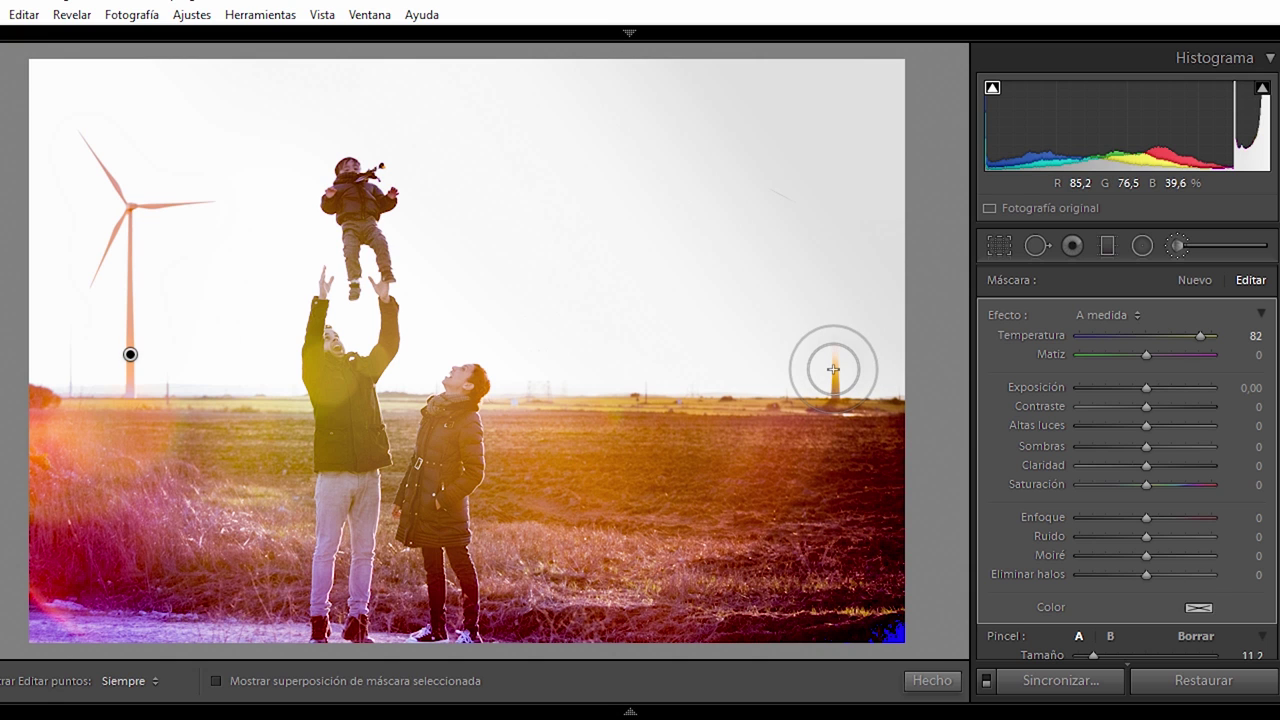
key("h")
left_click_drag(311, 555, 281, 628)
key("h")
key("ctrl+z")
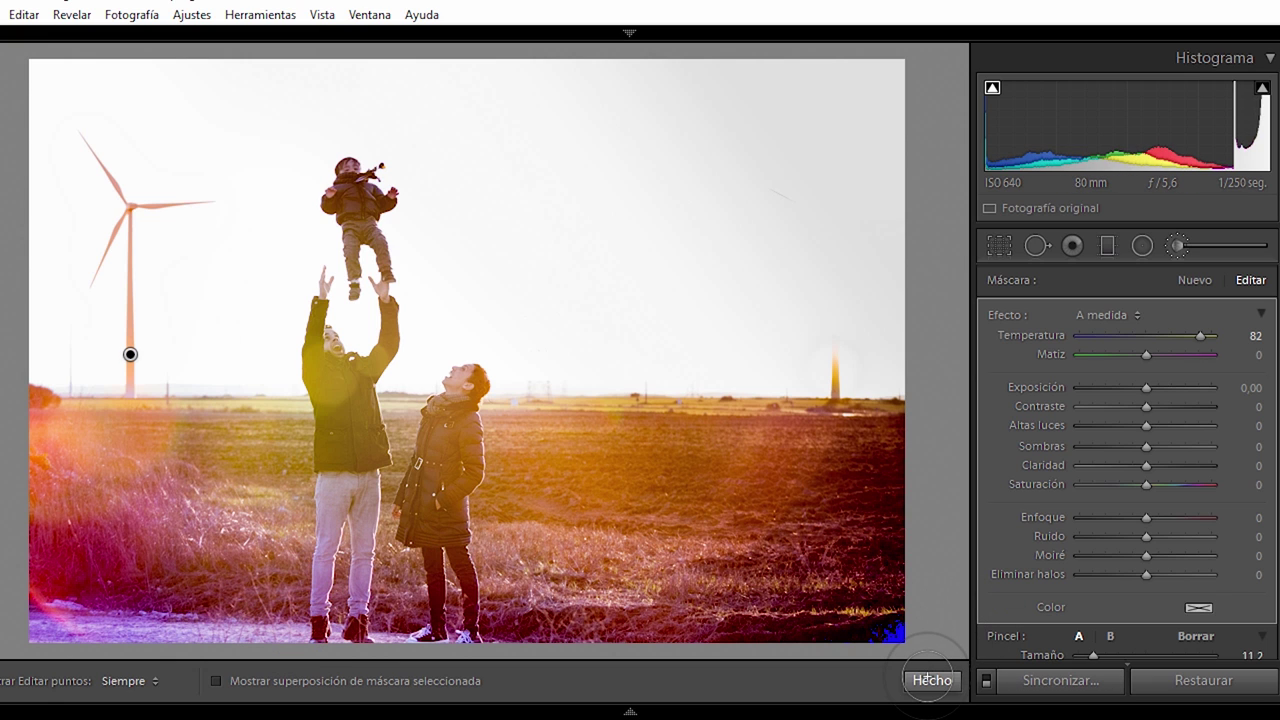
left_click(929, 679)
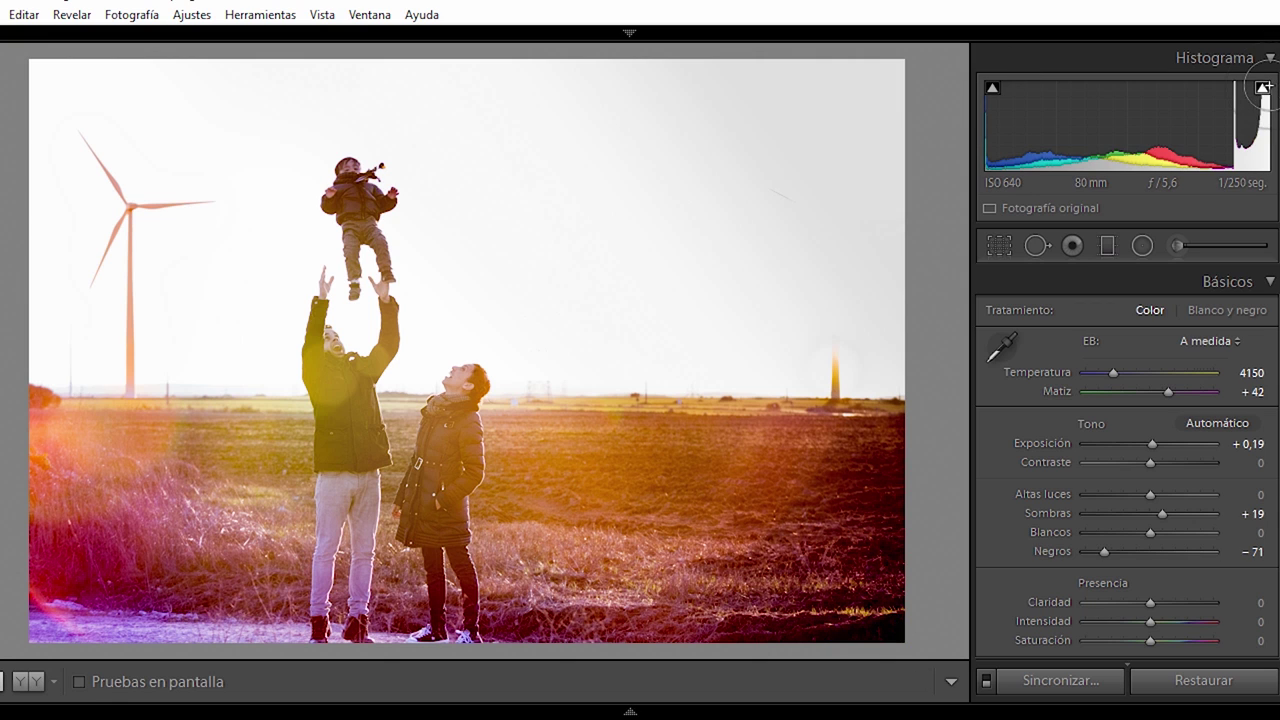
left_click(1263, 89)
- Place a widened radial filter on the man and child with Temperatura 20, Claridad 20, Sombras −55
left_click(1142, 245)
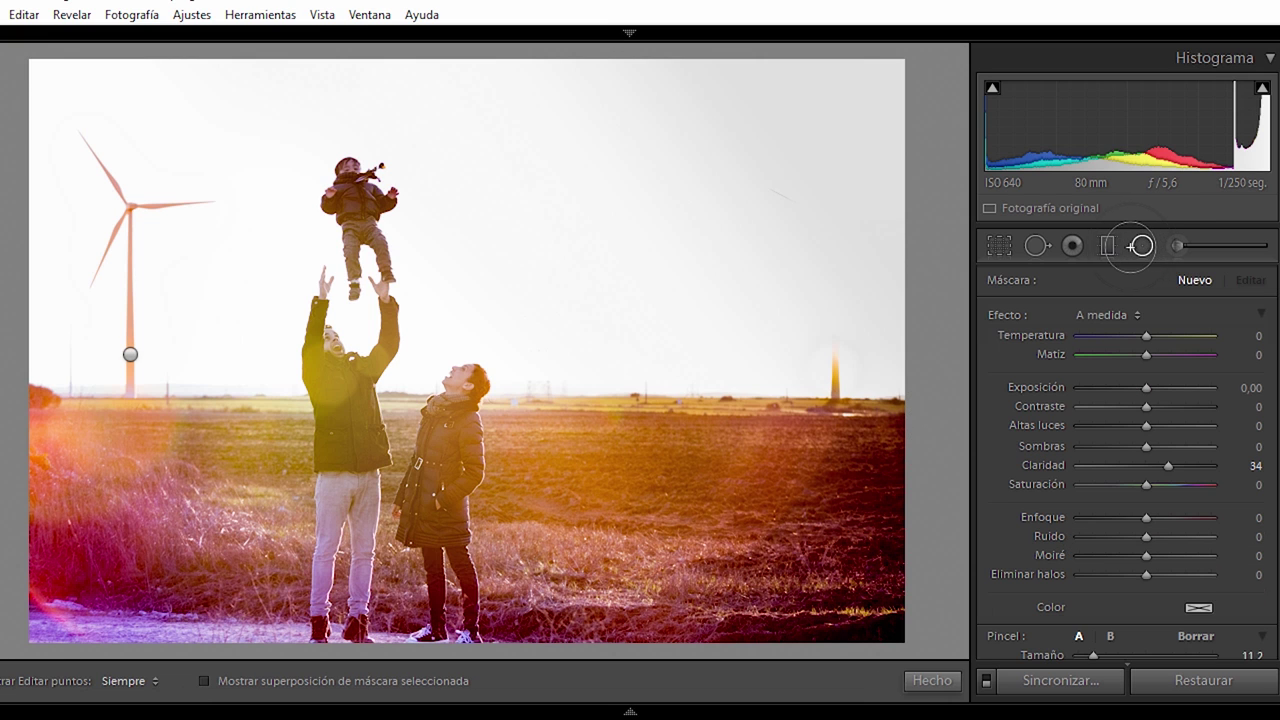
left_click(390, 369)
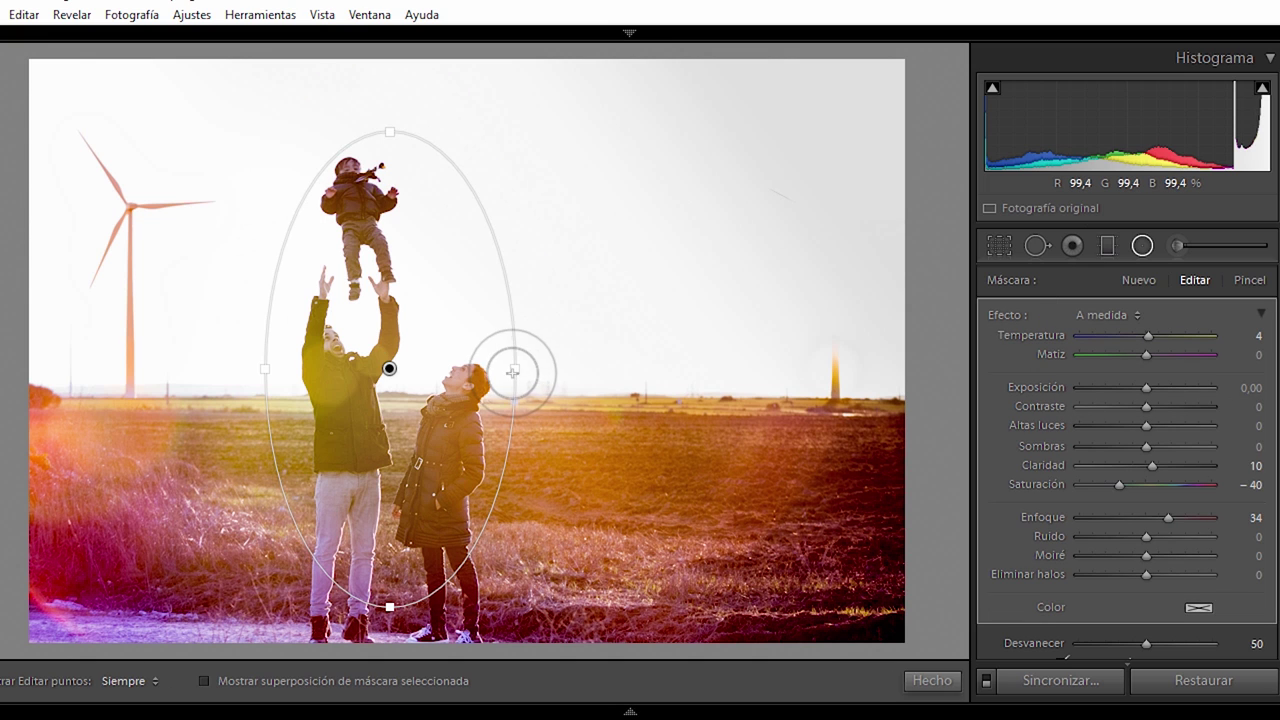
left_click_drag(533, 371, 545, 365)
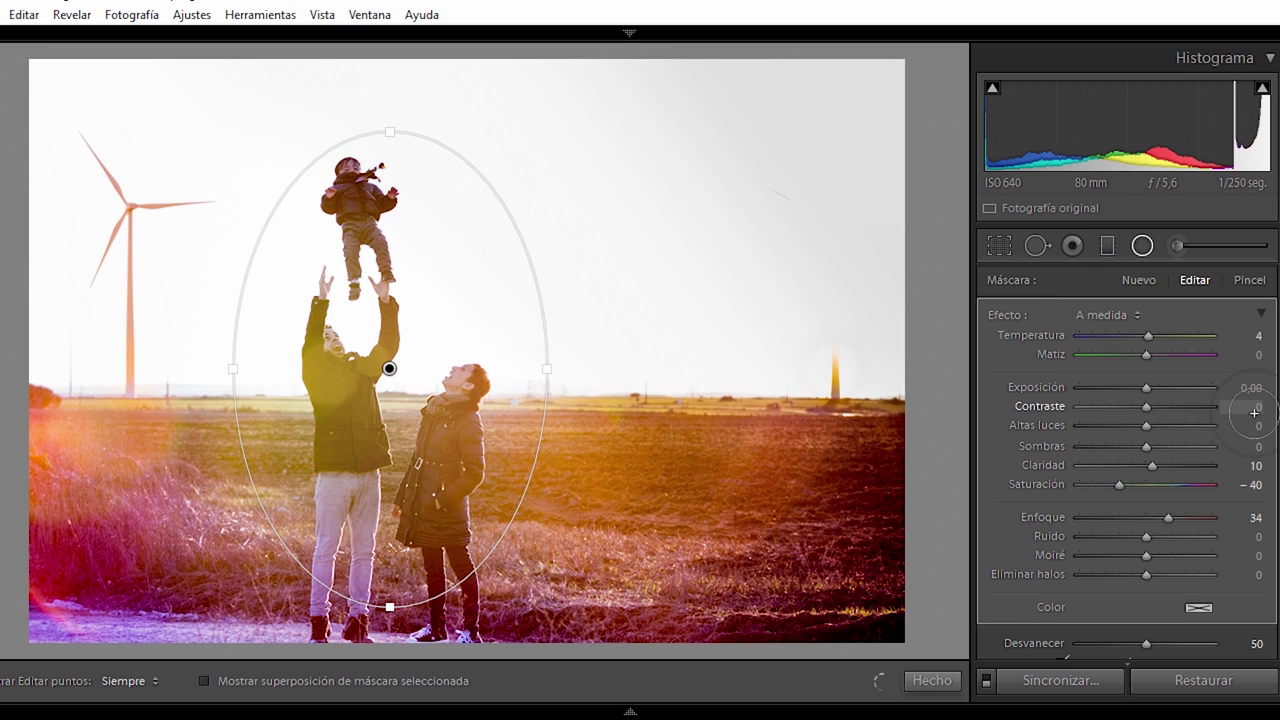
left_click_drag(1149, 336, 1159, 336)
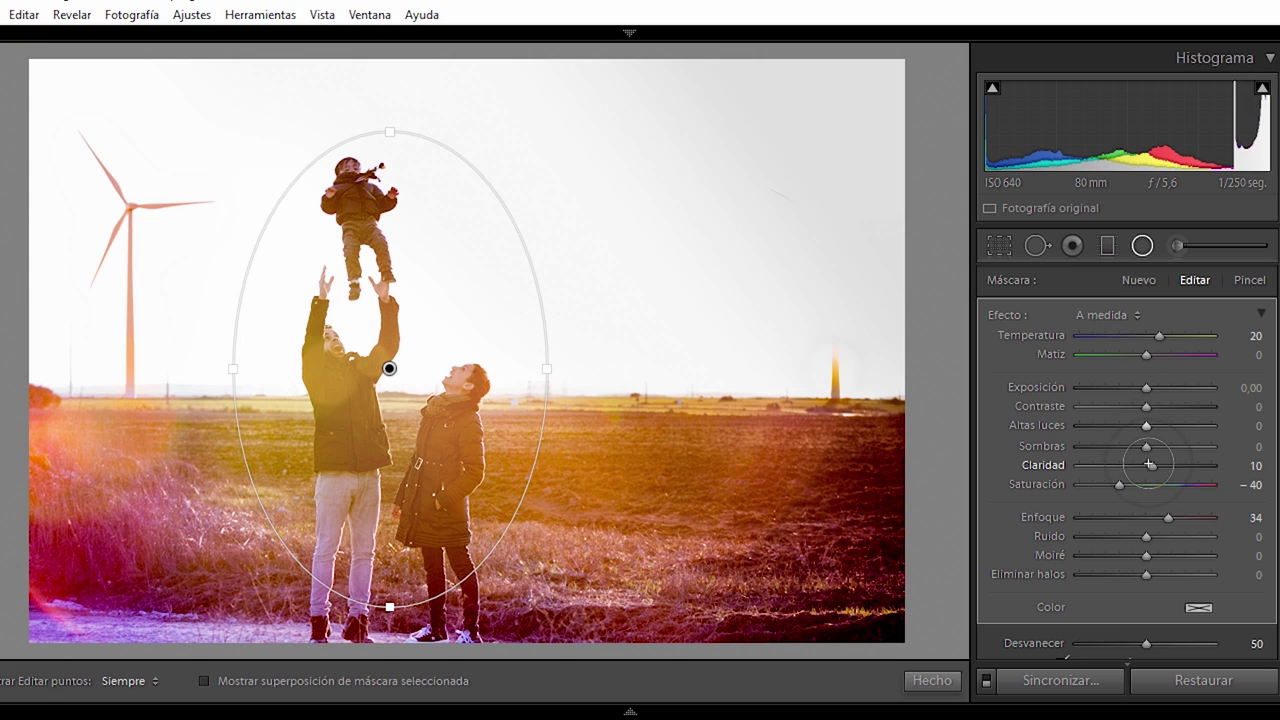
mouse_move(1152, 465)
left_mouse_down()
mouse_move(1171, 464)
mouse_move(1160, 466)
left_mouse_up()
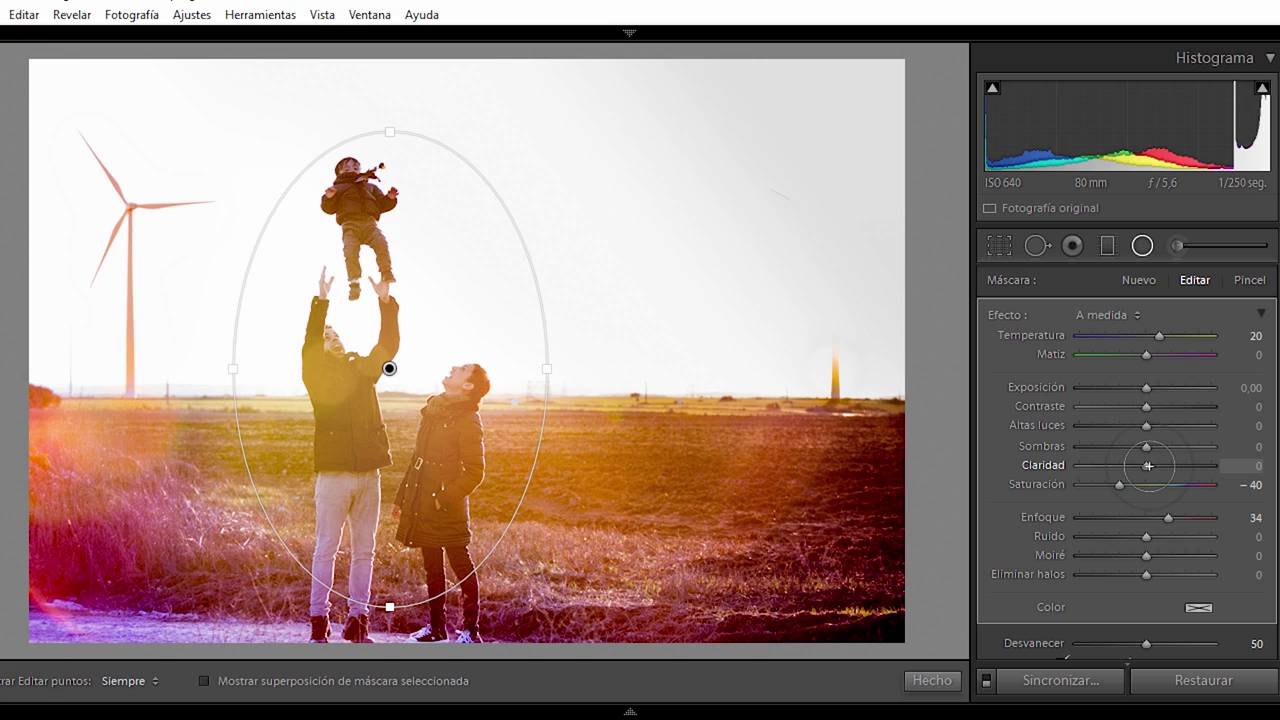
left_click_drag(1146, 446, 1109, 447)
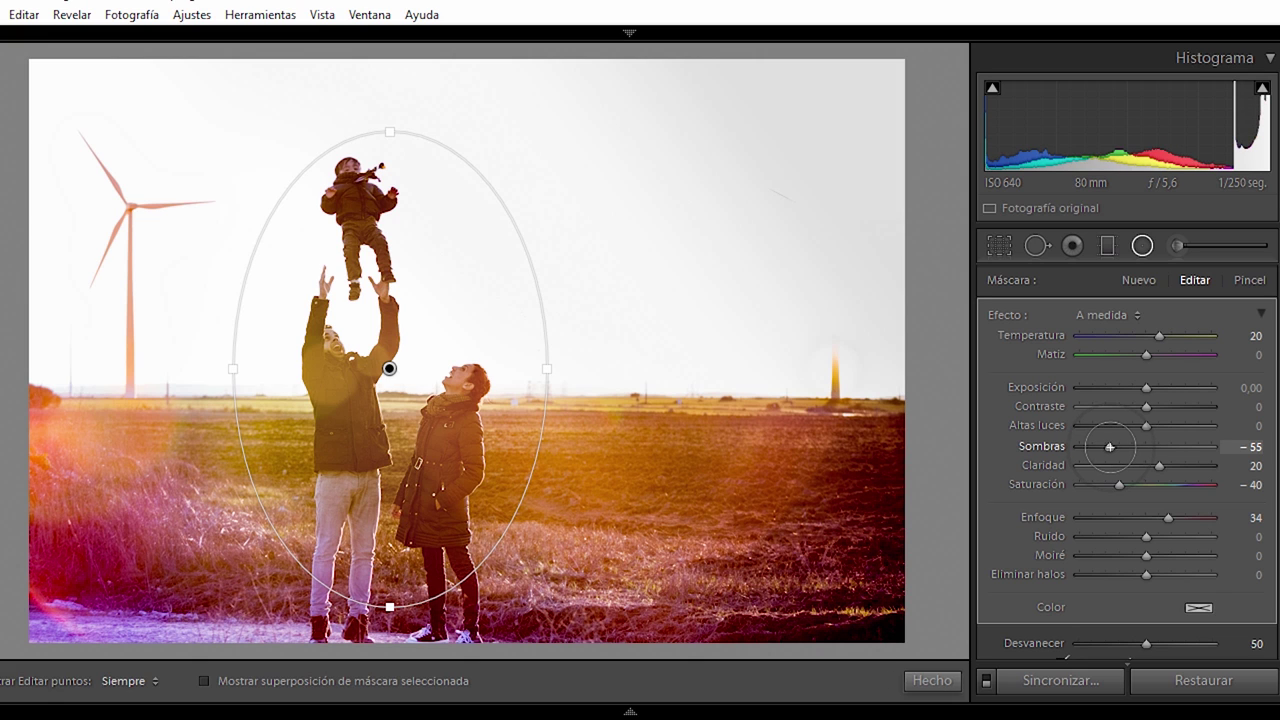
left_click(931, 680)
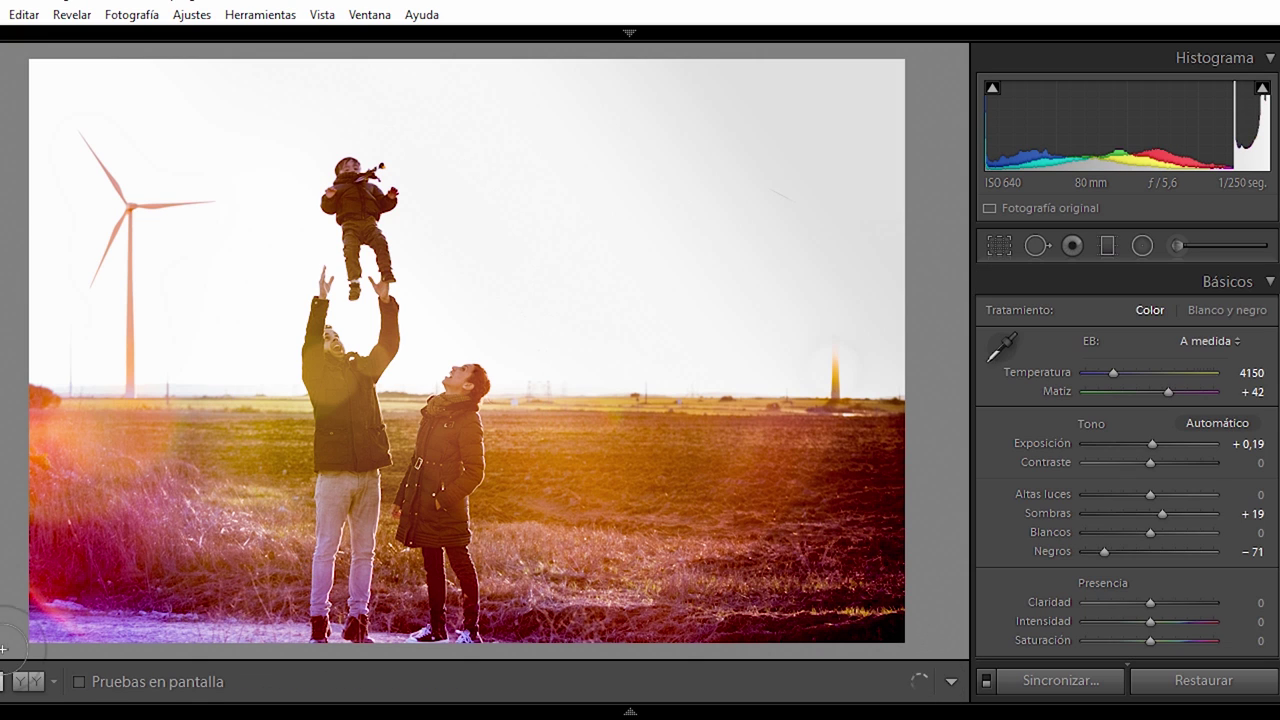
- Show Antes/Después side by side full-width and zoom in on the man's face
left_click(28, 681)
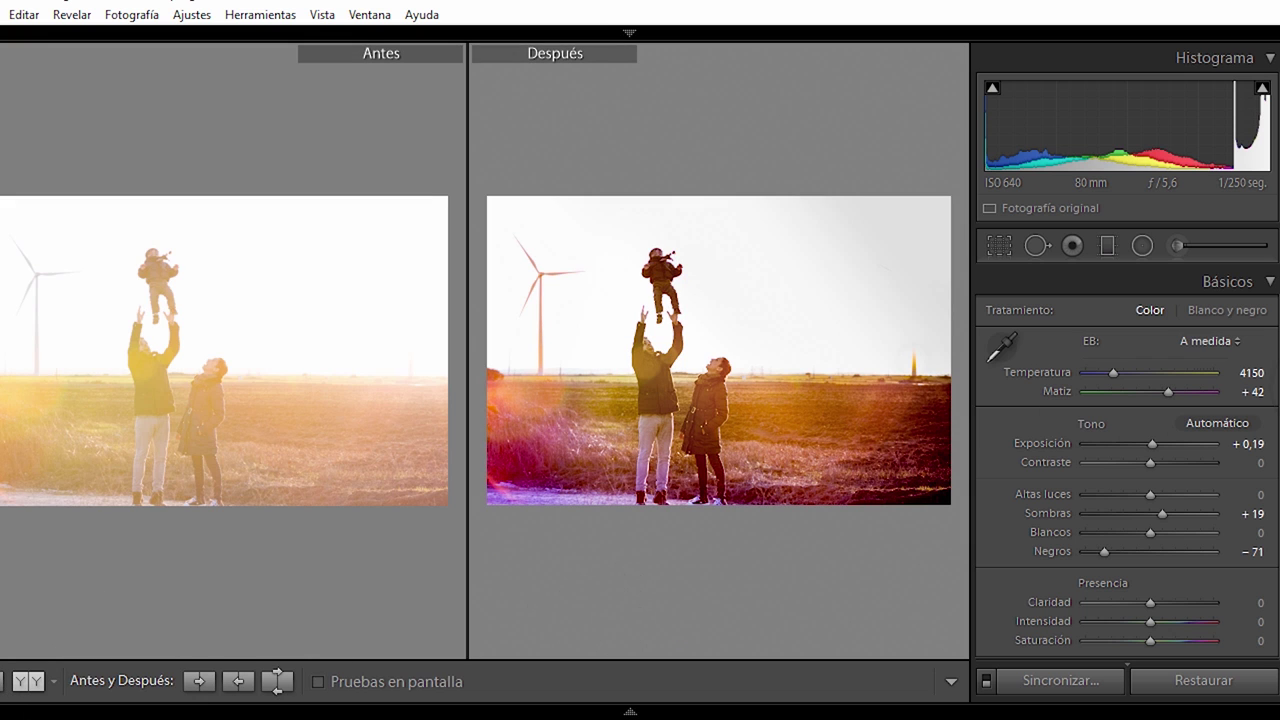
left_click(1272, 366)
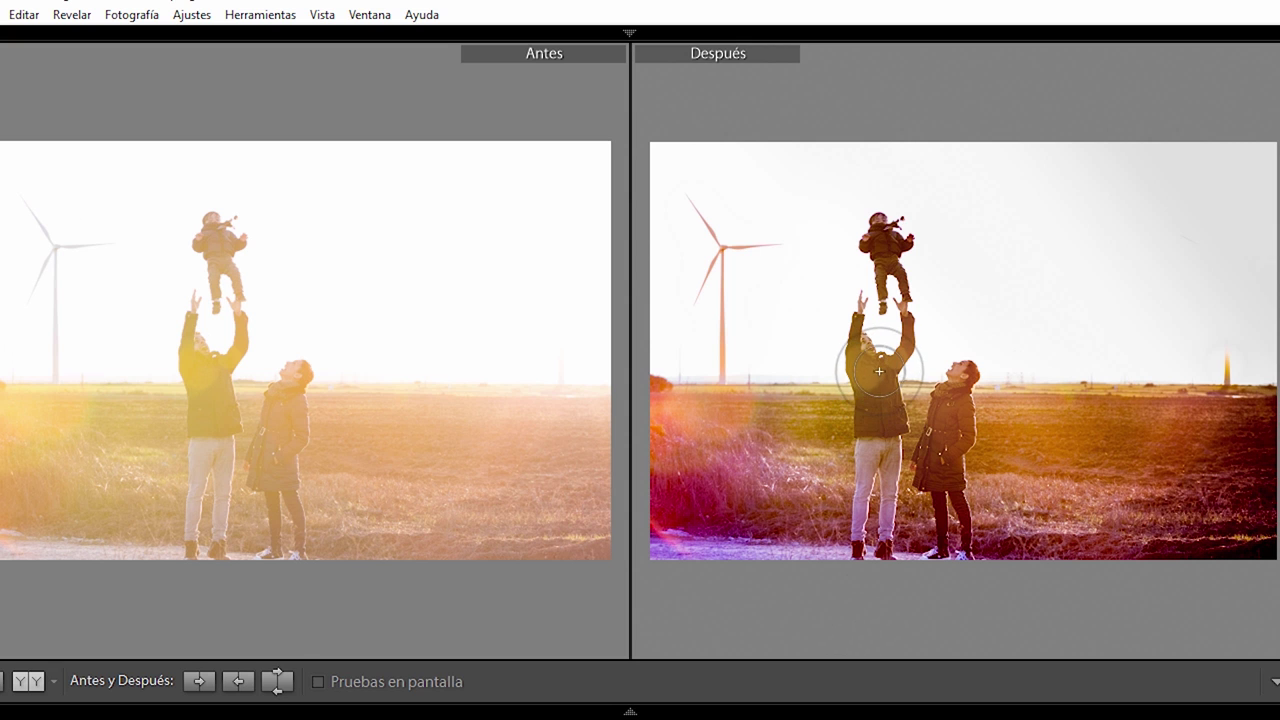
left_click(869, 336)
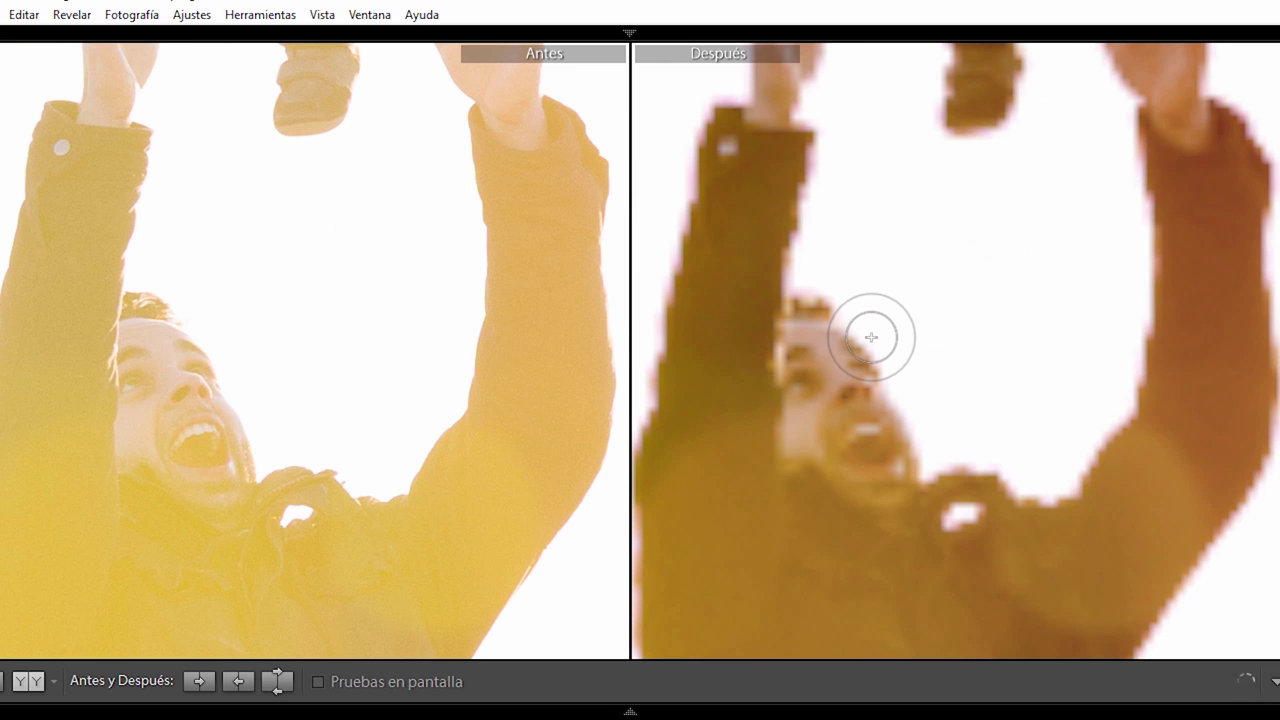
left_click(871, 337)
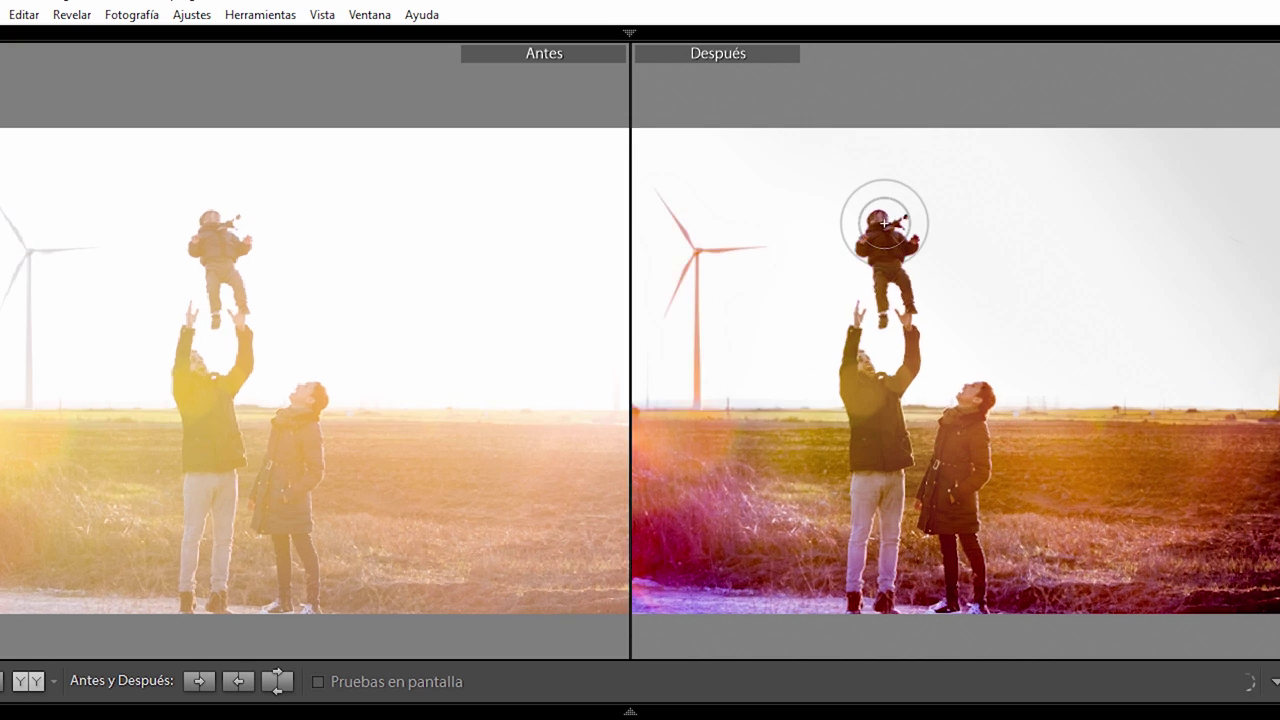
- Compare the child and the grass up close, then bring the adjustment panel back
left_click(886, 221)
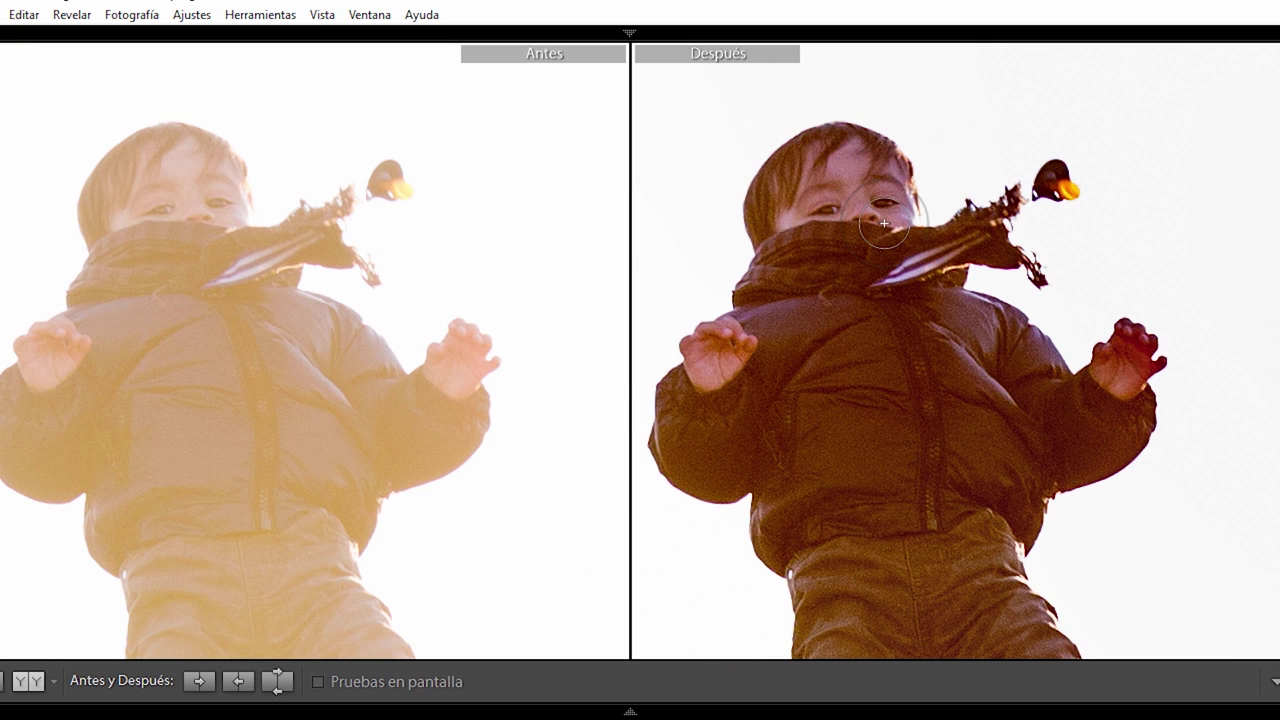
left_click(885, 222)
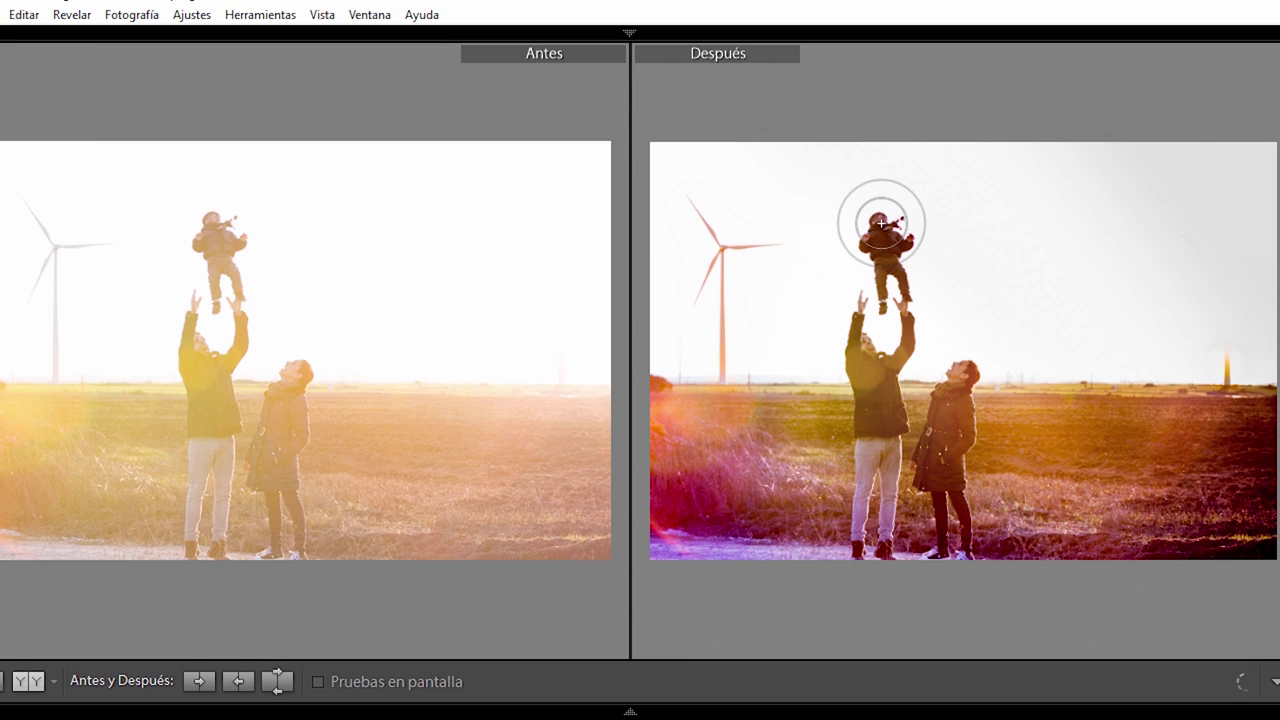
left_click(870, 218)
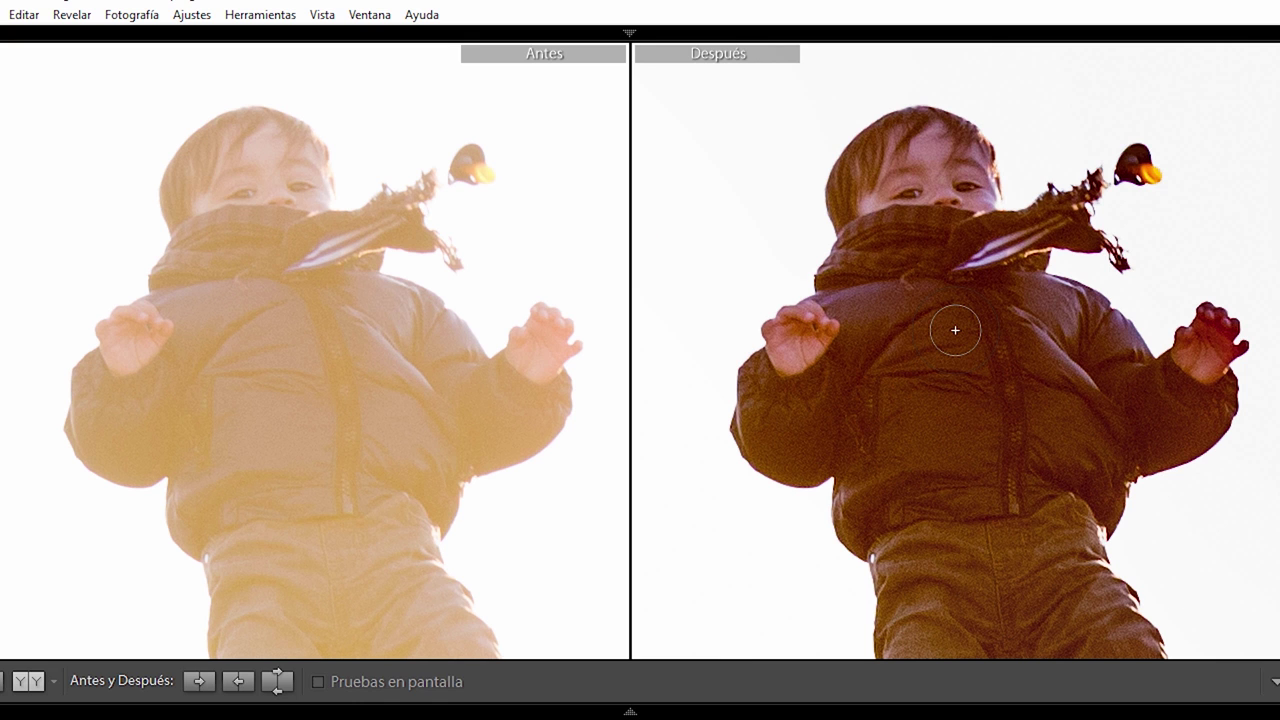
left_click(958, 178)
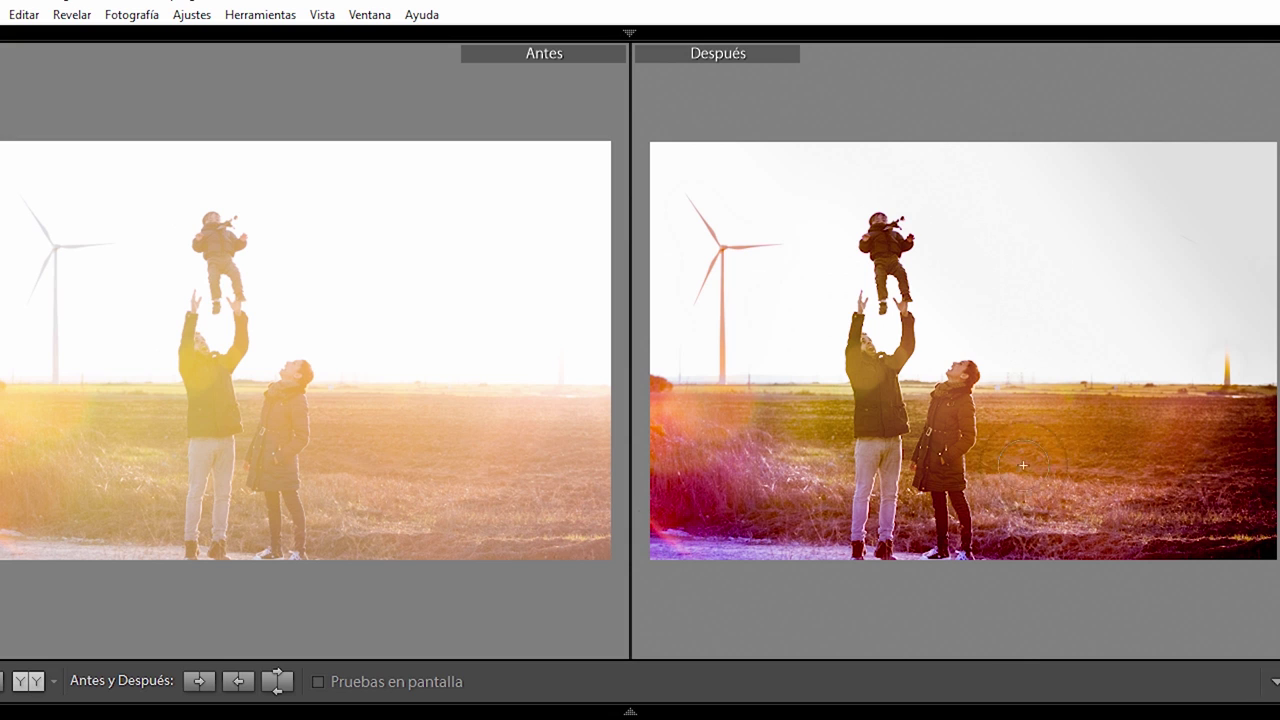
left_click(678, 504)
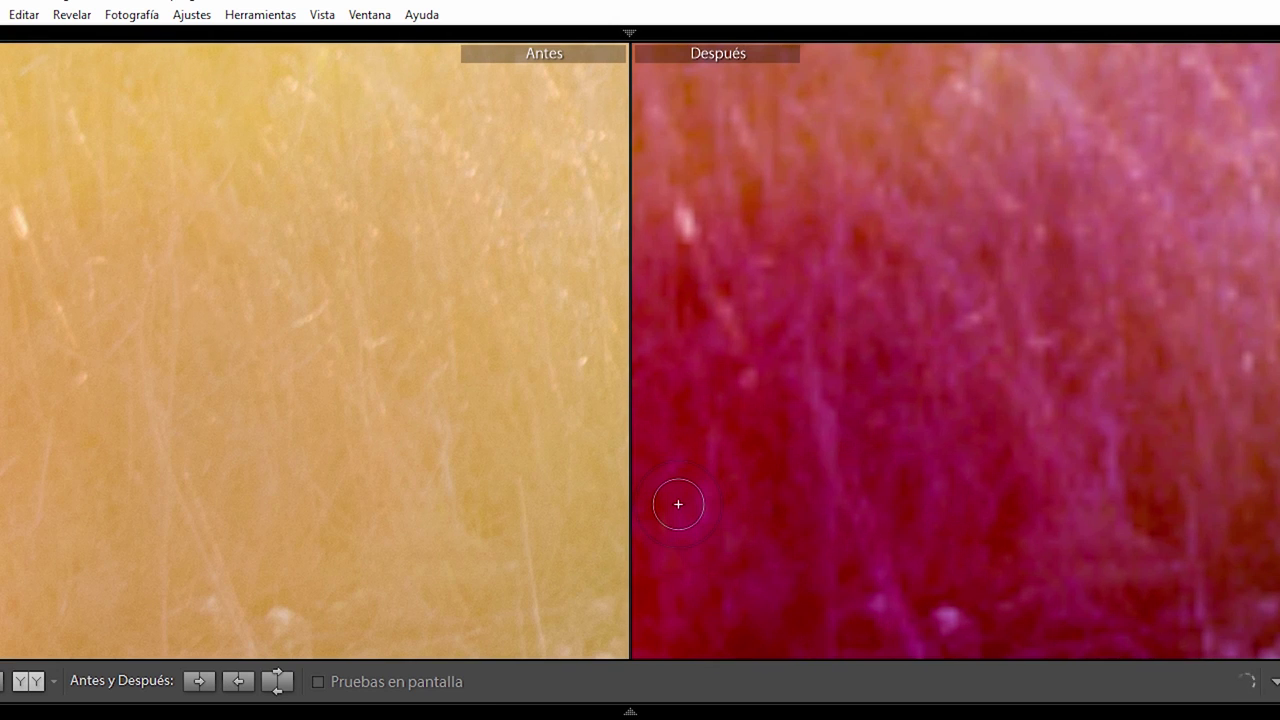
left_click(995, 378)
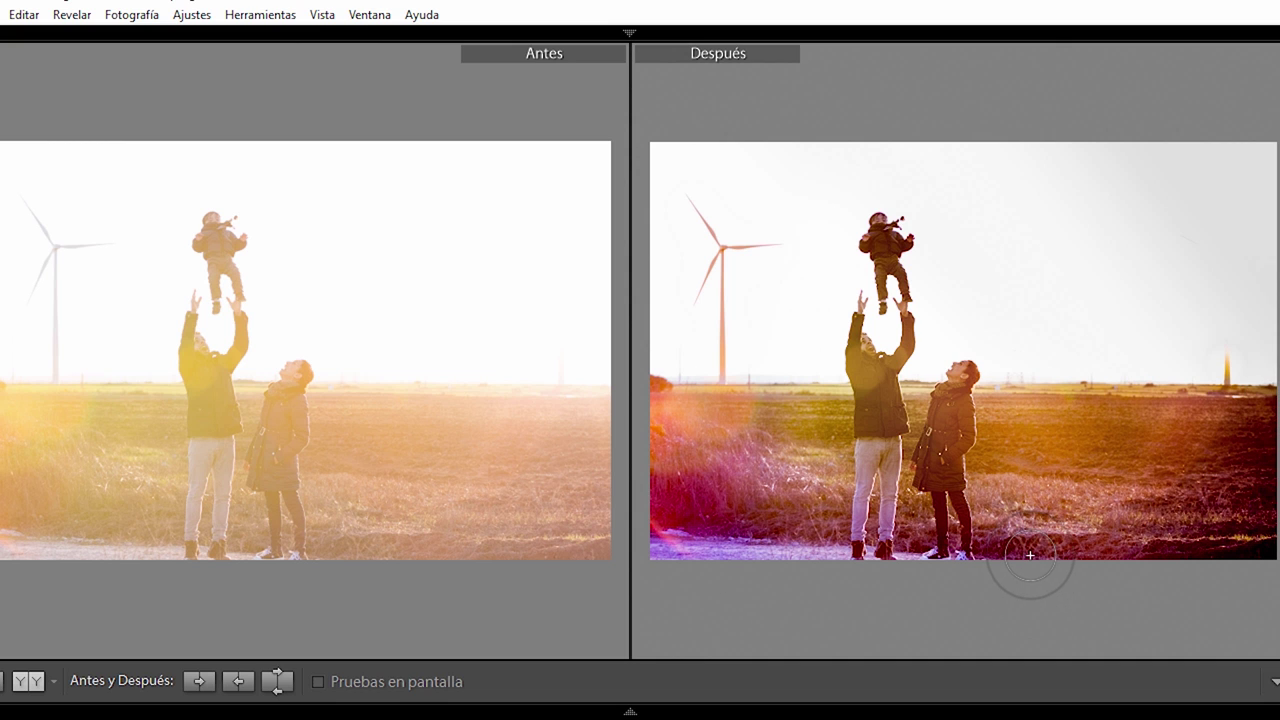
left_click(1270, 346)
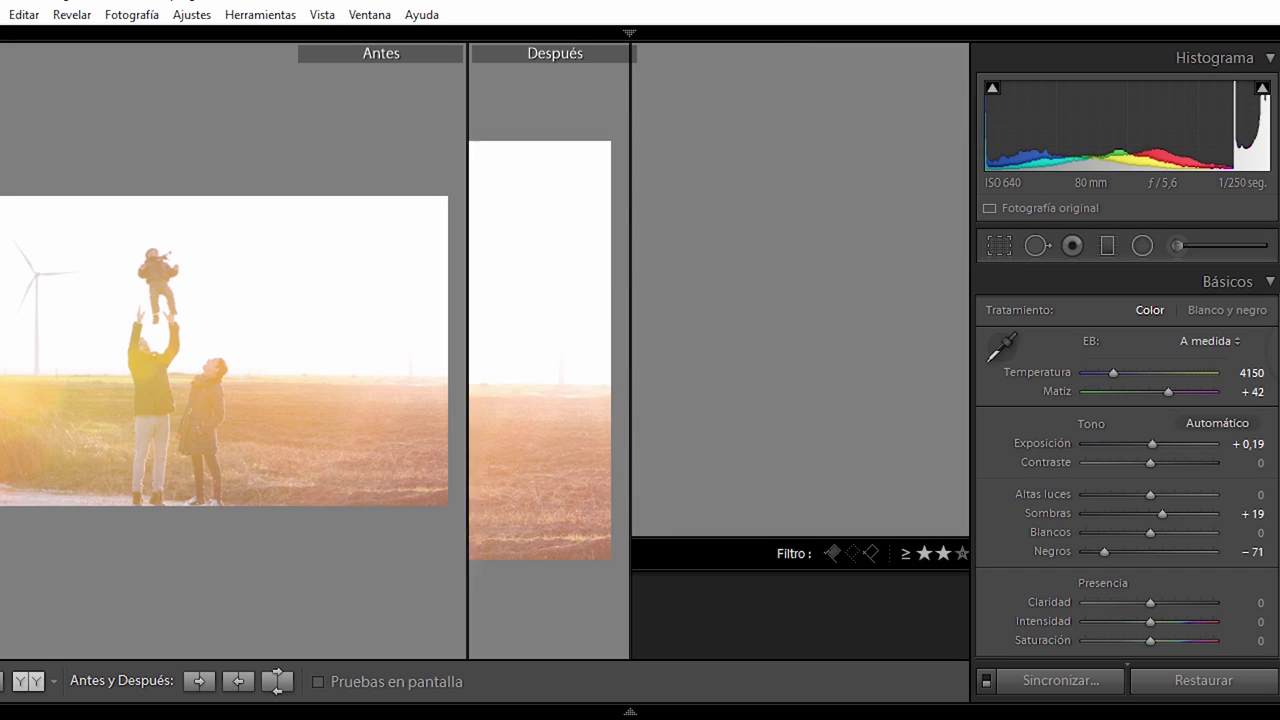
- Return to the single child-toss photo and raise Intensidad to +16
left_click(5, 681)
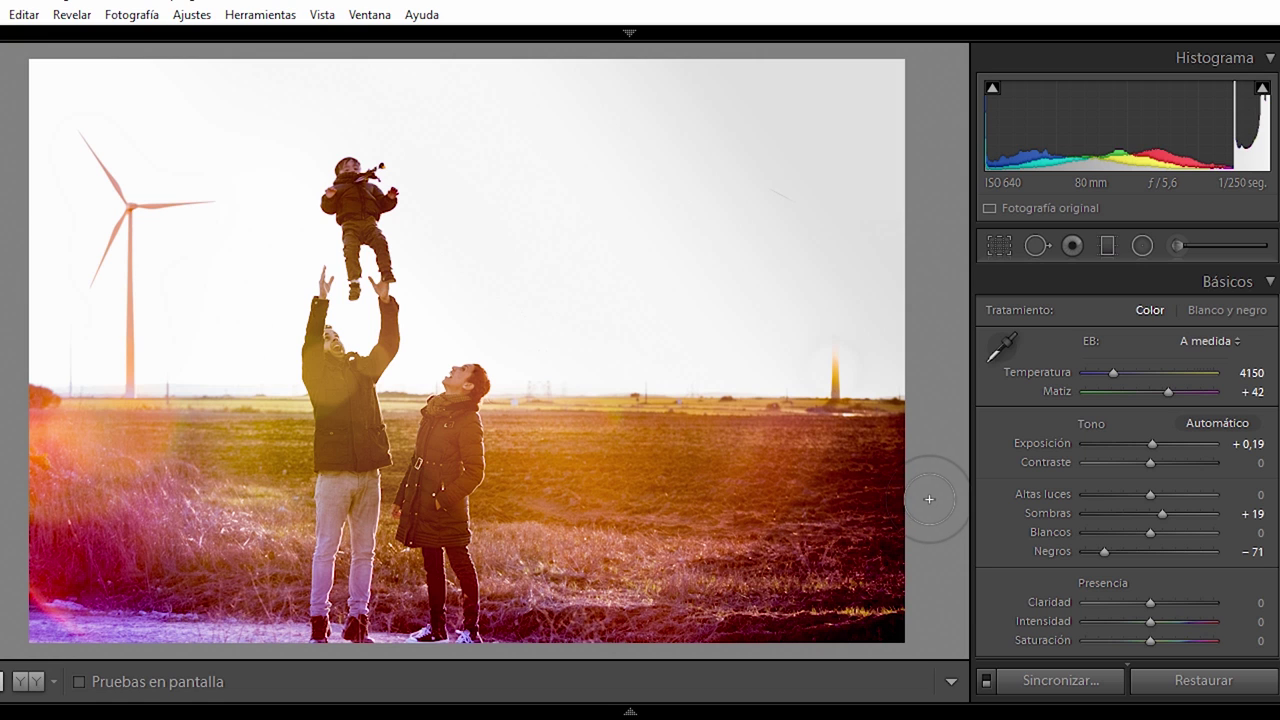
left_click(1095, 621)
mouse_move(1095, 621)
left_mouse_down()
mouse_move(1175, 623)
mouse_move(1160, 624)
left_mouse_up()
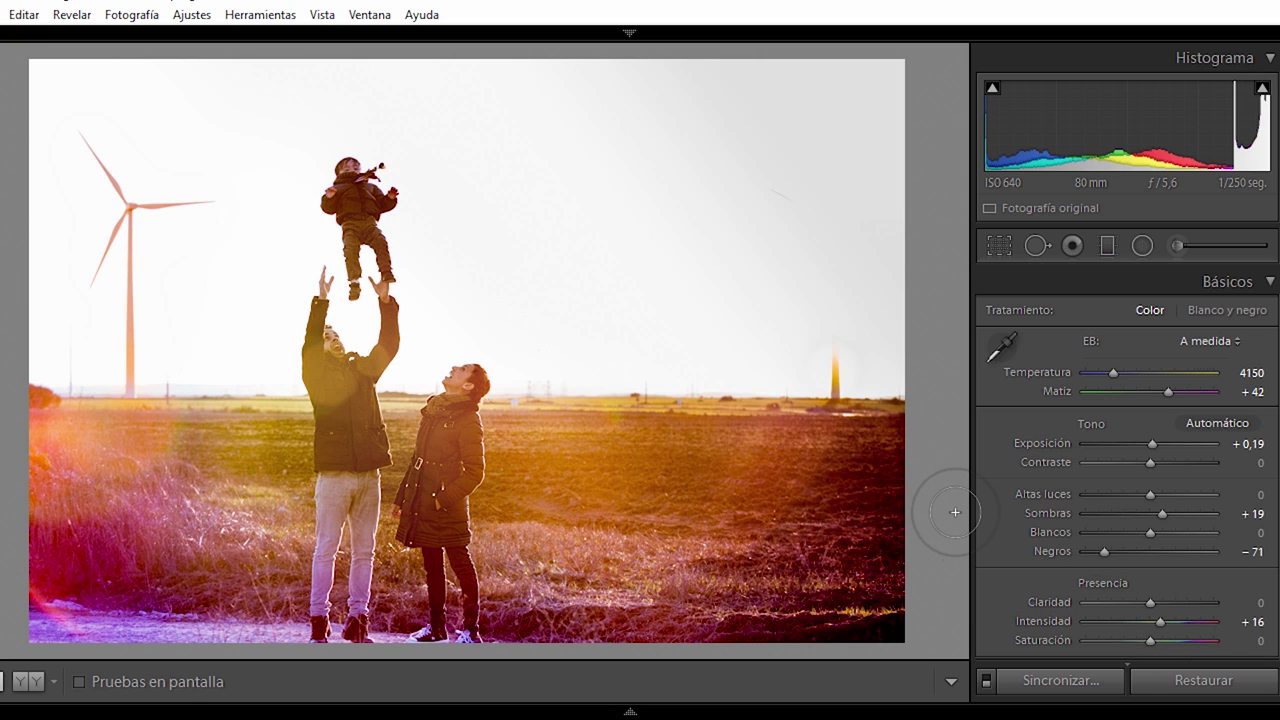